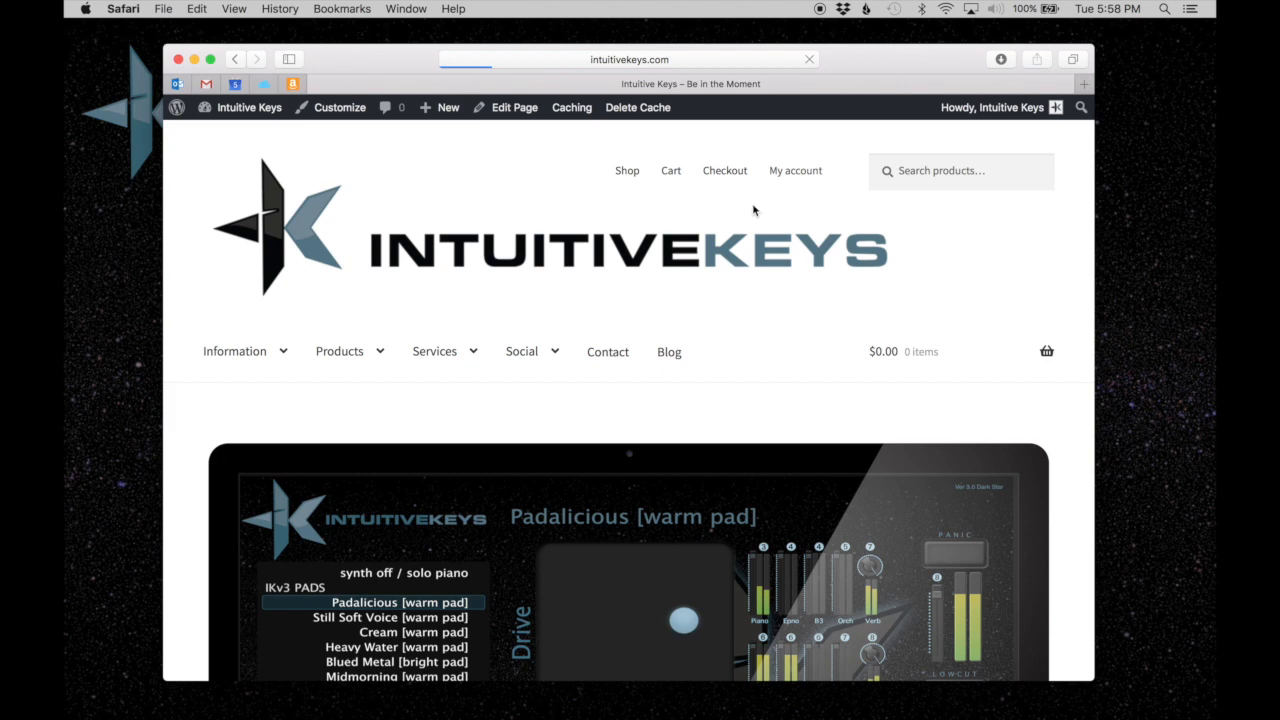
Download Intuitive Keys v3.0 | MS 3.3 from the Downloads page of the Intuitive Keys website account.
{"action": "left_click", "coordinate": [775, 170]}
{"action": "scroll", "coordinate": [811, 178], "scroll_direction": "down", "scroll_amount": 3}
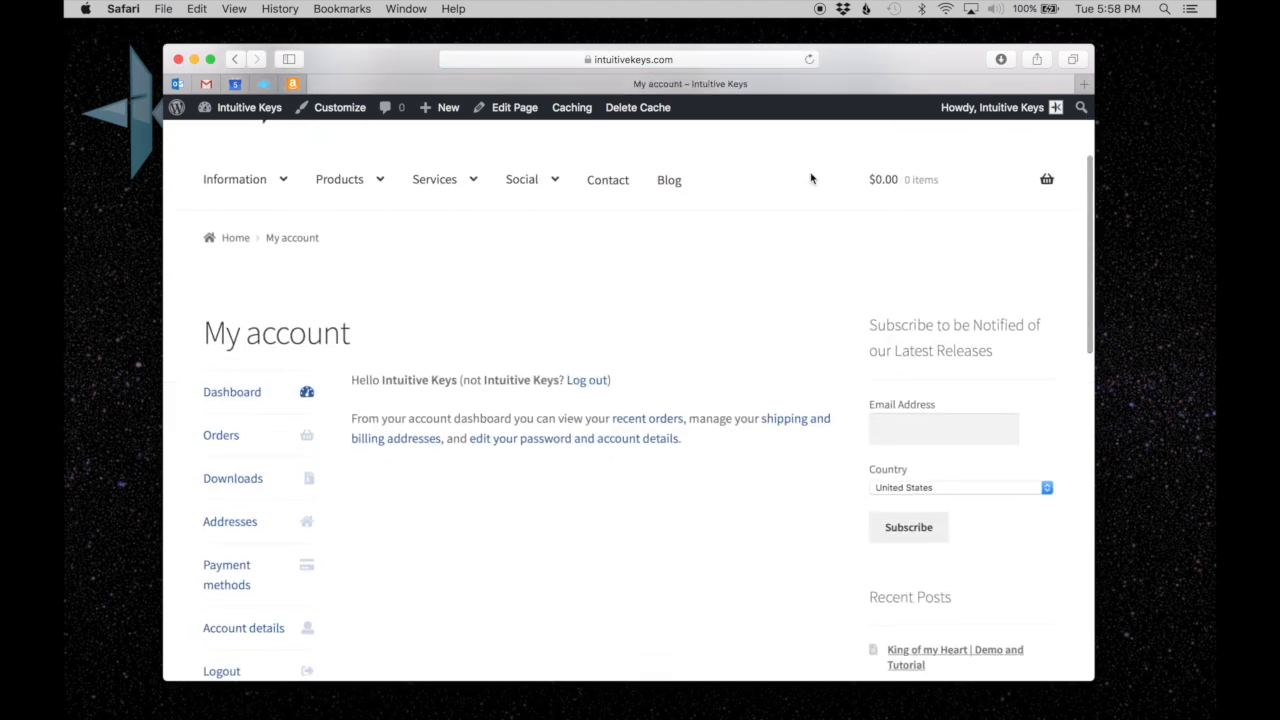
{"action": "left_click", "coordinate": [218, 488]}
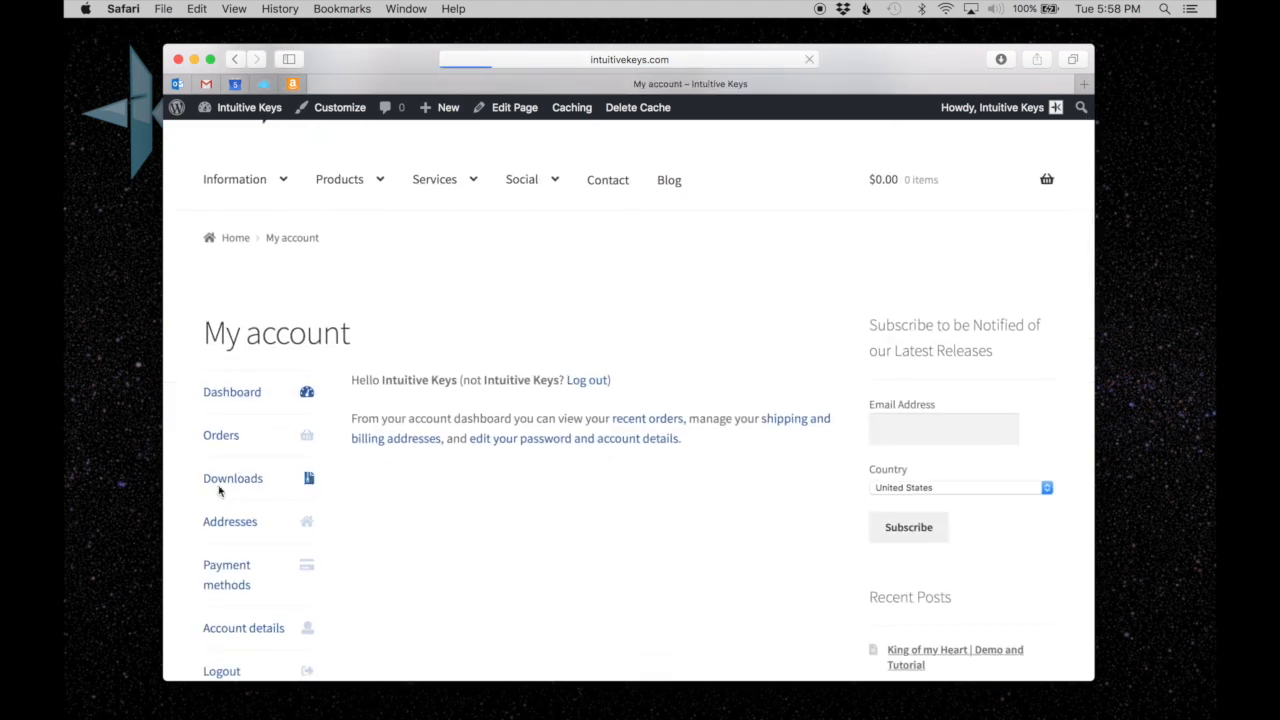
{"action": "scroll", "coordinate": [491, 430], "scroll_direction": "down", "scroll_amount": 5}
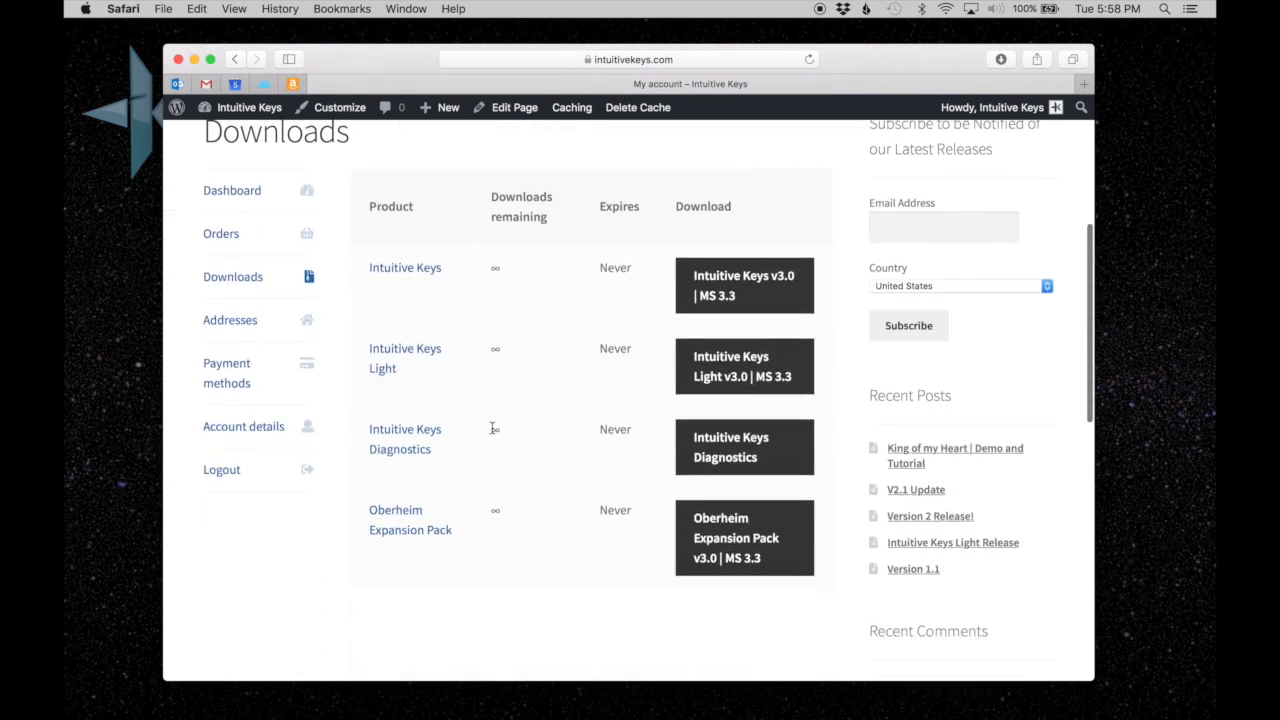
{"action": "left_click", "coordinate": [726, 285]}
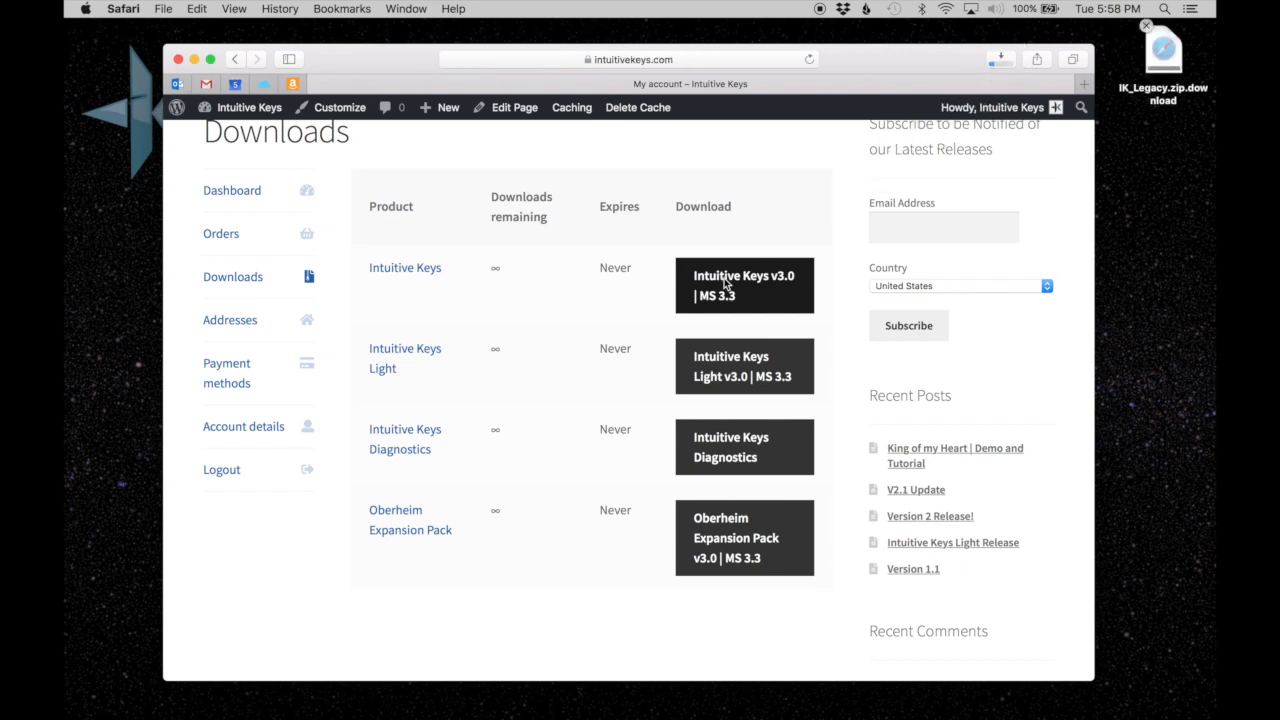
Minimise the browser and move the downloaded IK_Legacy folder from the desktop into the MainStage folder, replacing the older copy.
{"action": "left_click", "coordinate": [194, 60]}
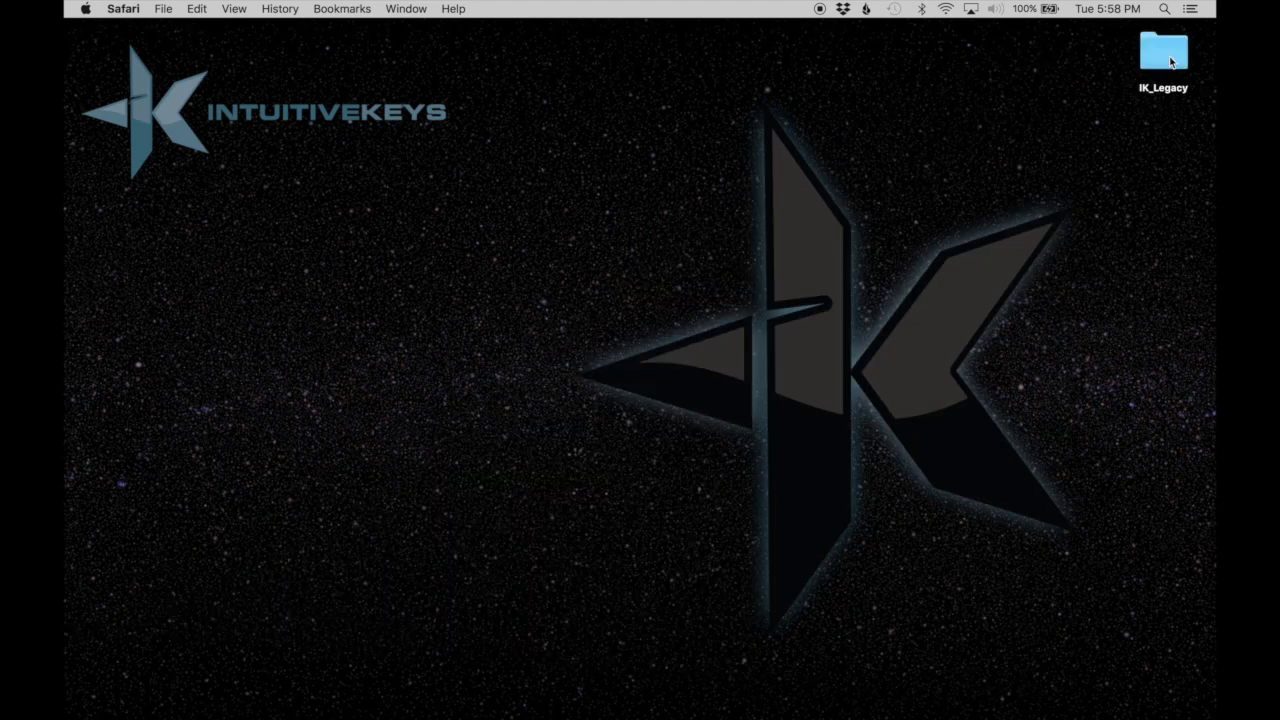
{"action": "double_click", "coordinate": [1171, 62]}
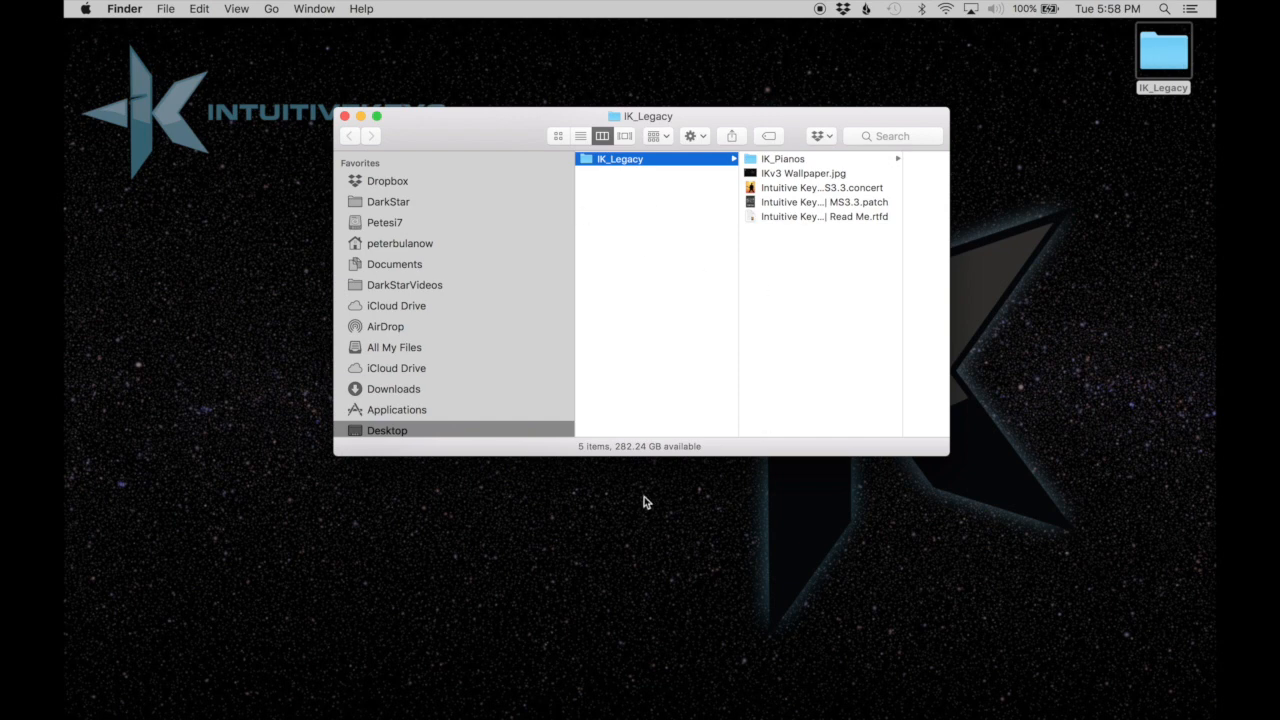
{"action": "left_click_drag", "start_coordinate": [668, 456], "coordinate": [650, 627]}
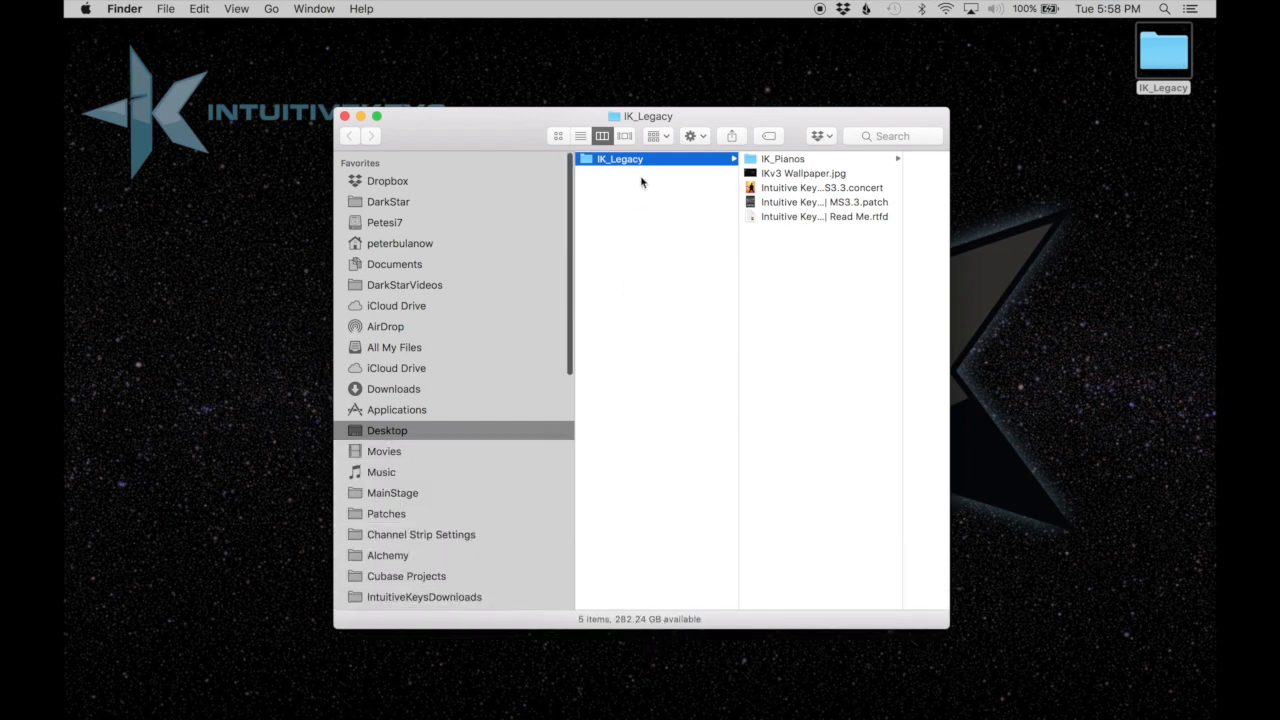
{"action": "left_click_drag", "start_coordinate": [631, 163], "coordinate": [516, 494]}
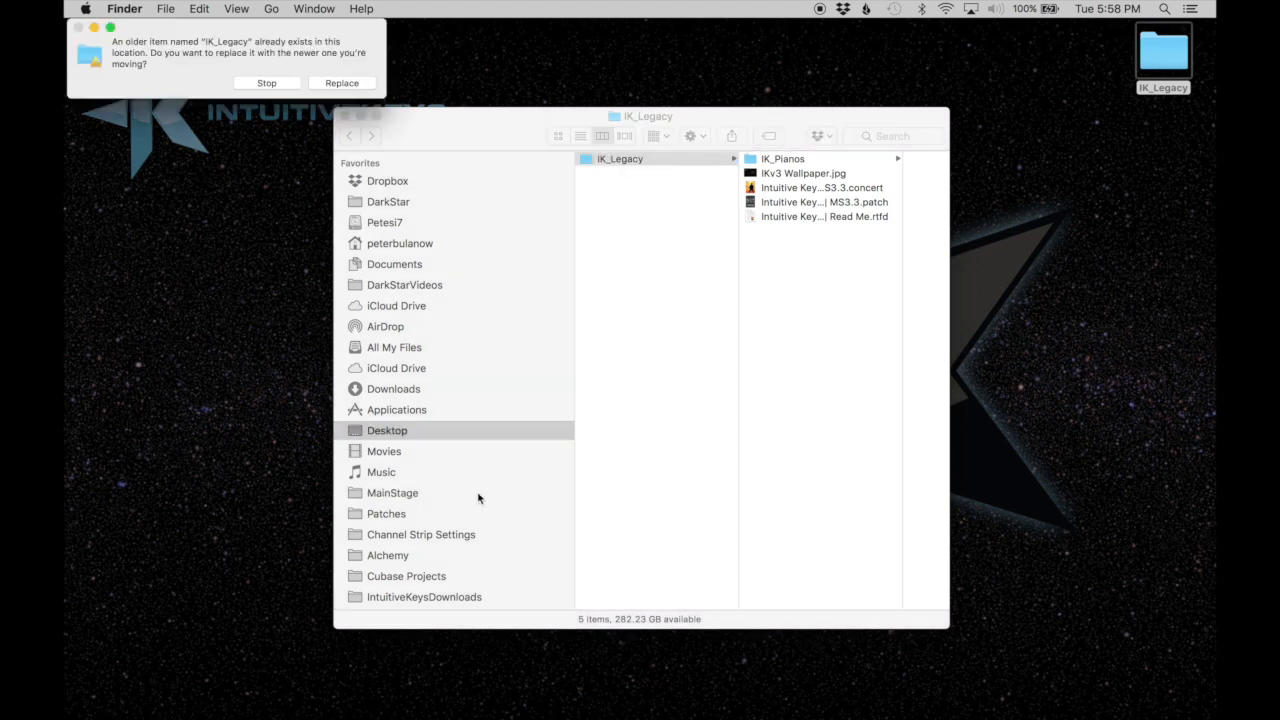
{"action": "left_click", "coordinate": [341, 83]}
Examine the contents of IK_Legacy in the MainStage folder: concert, IK_Pianos, wallpaper, patch and Read Me.
{"action": "left_click", "coordinate": [381, 495]}
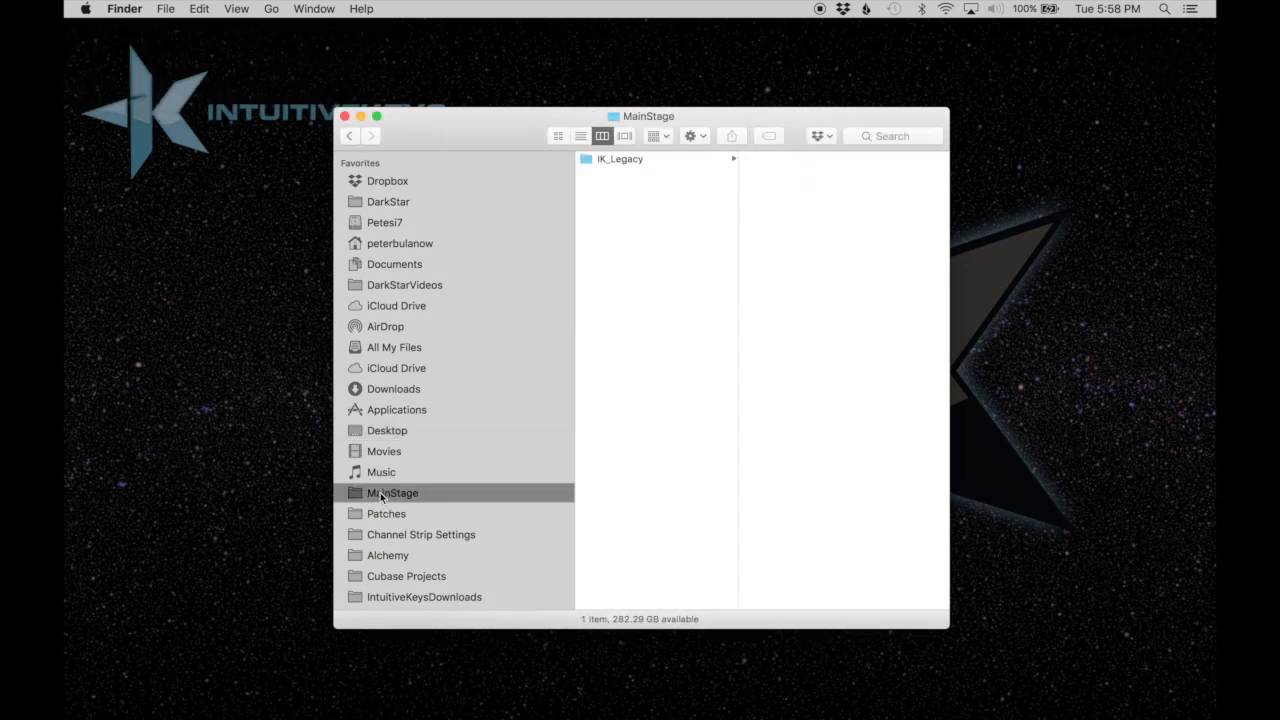
{"action": "left_click", "coordinate": [608, 162]}
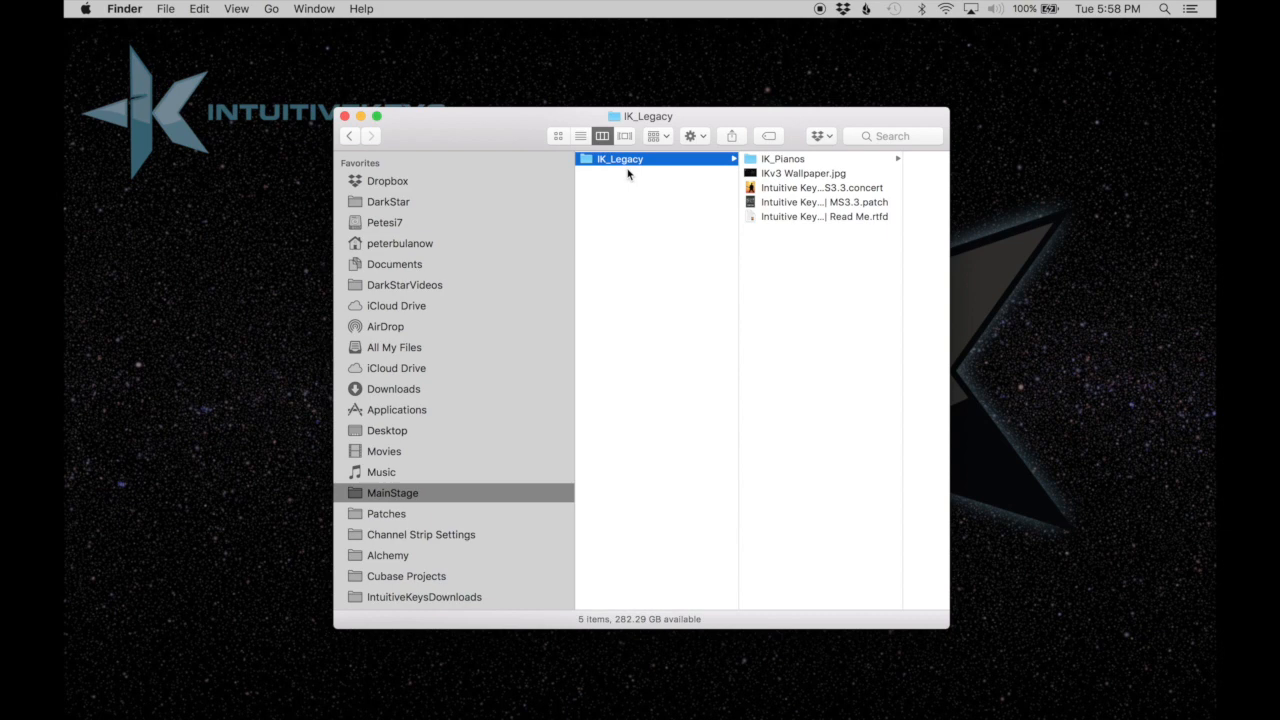
{"action": "left_click", "coordinate": [840, 190]}
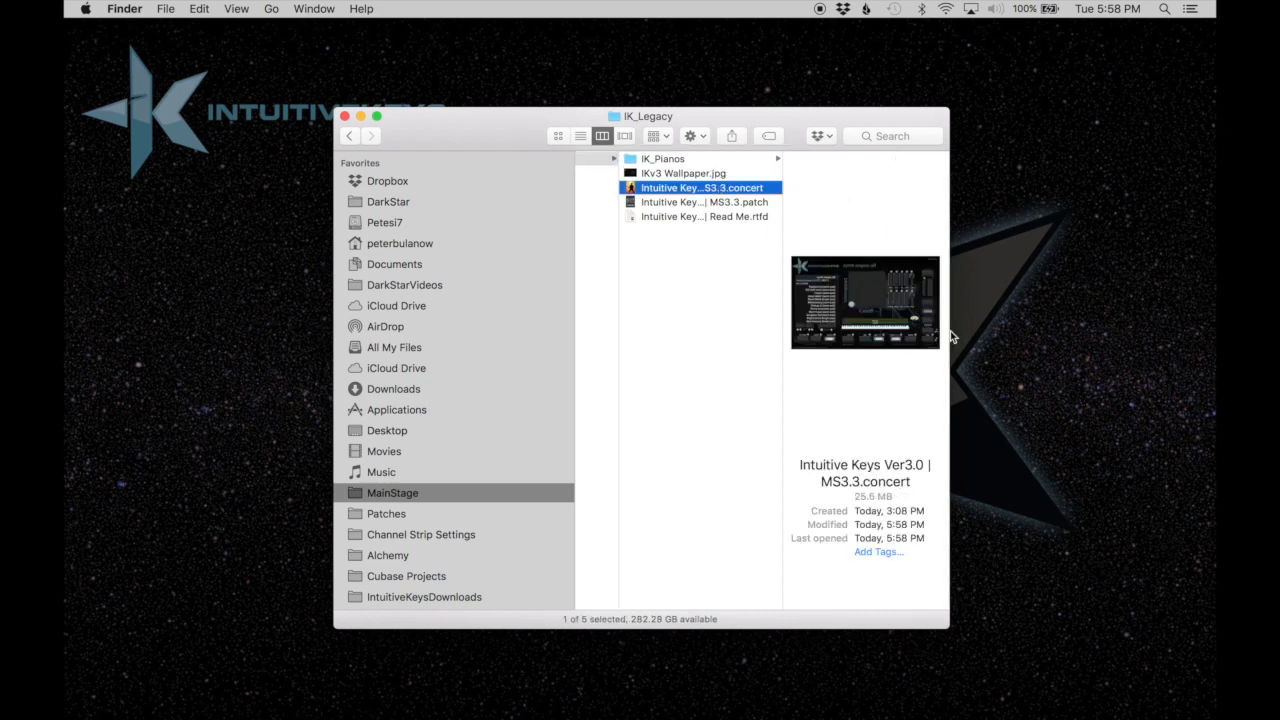
{"action": "left_click_drag", "start_coordinate": [949, 331], "coordinate": [1160, 331]}
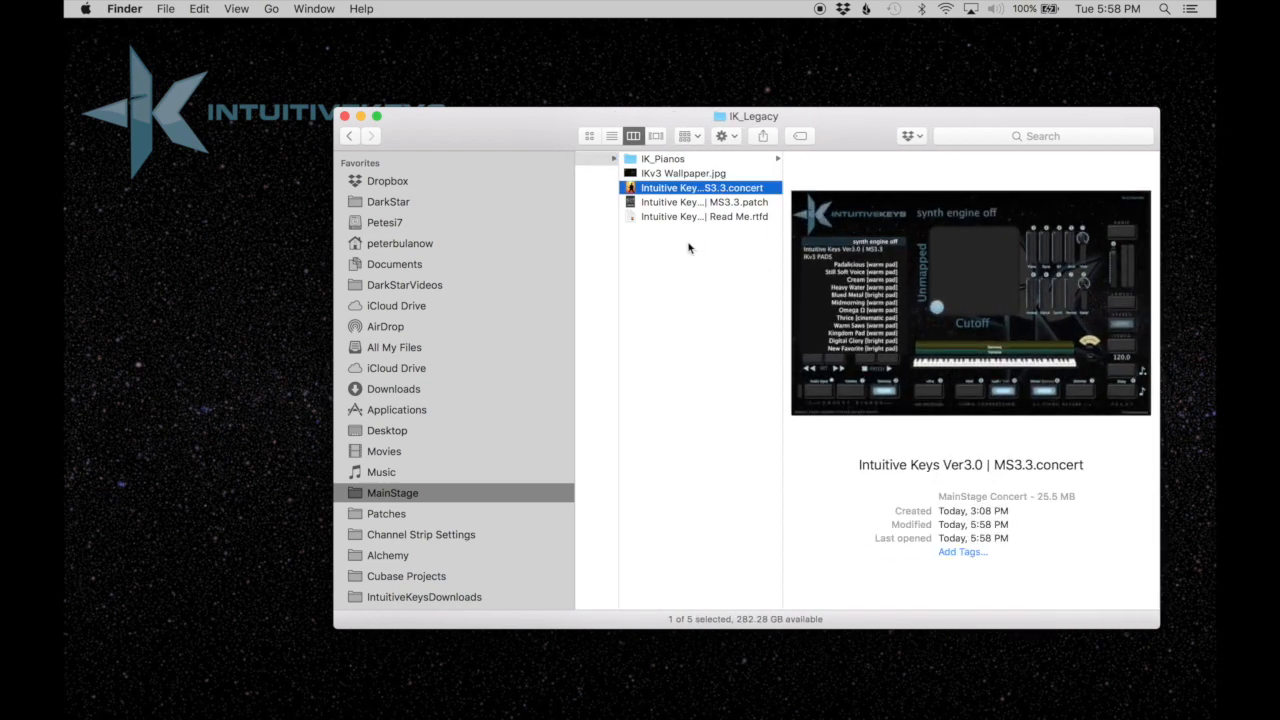
{"action": "left_click", "coordinate": [688, 160]}
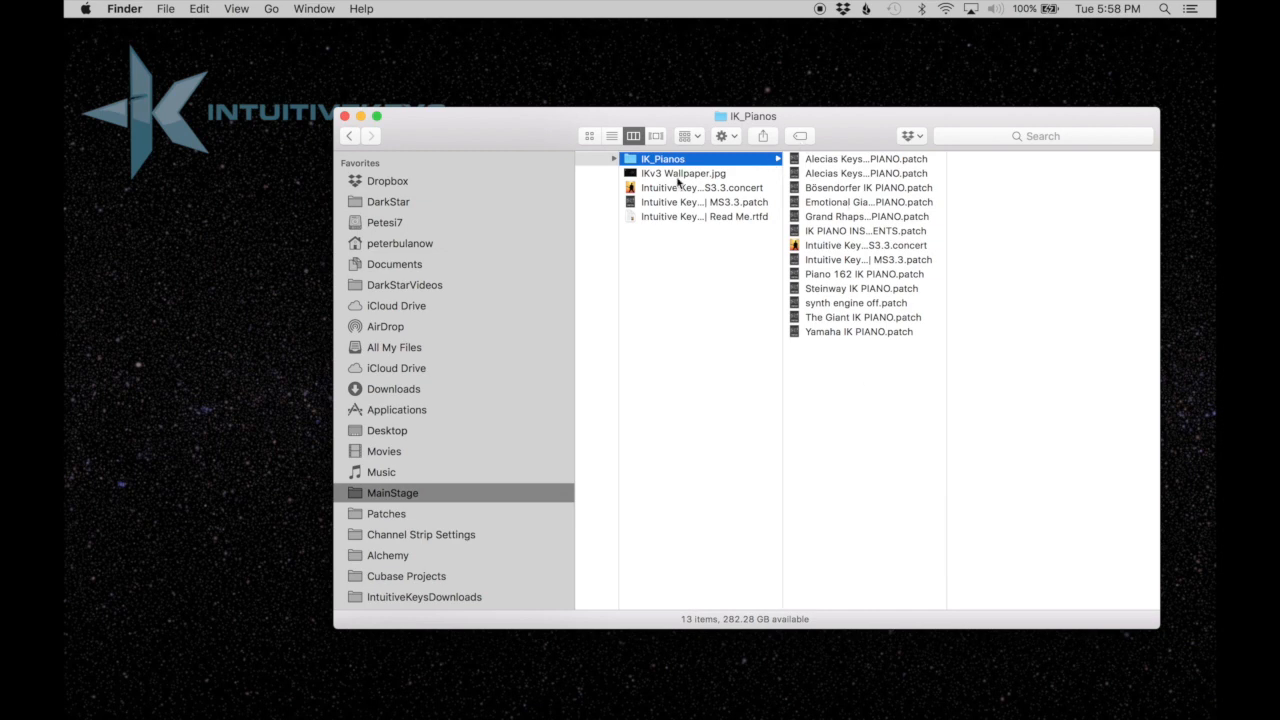
{"action": "left_click", "coordinate": [677, 175]}
{"action": "left_click", "coordinate": [666, 203]}
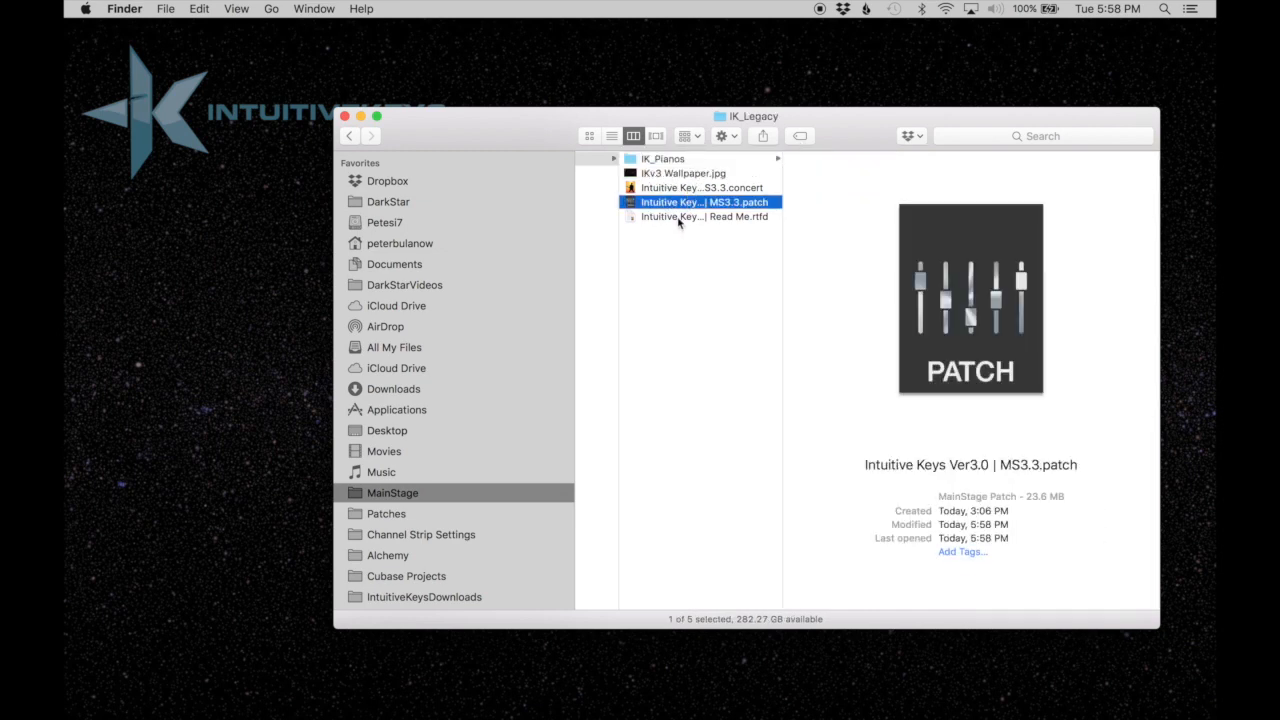
{"action": "left_click", "coordinate": [678, 219]}
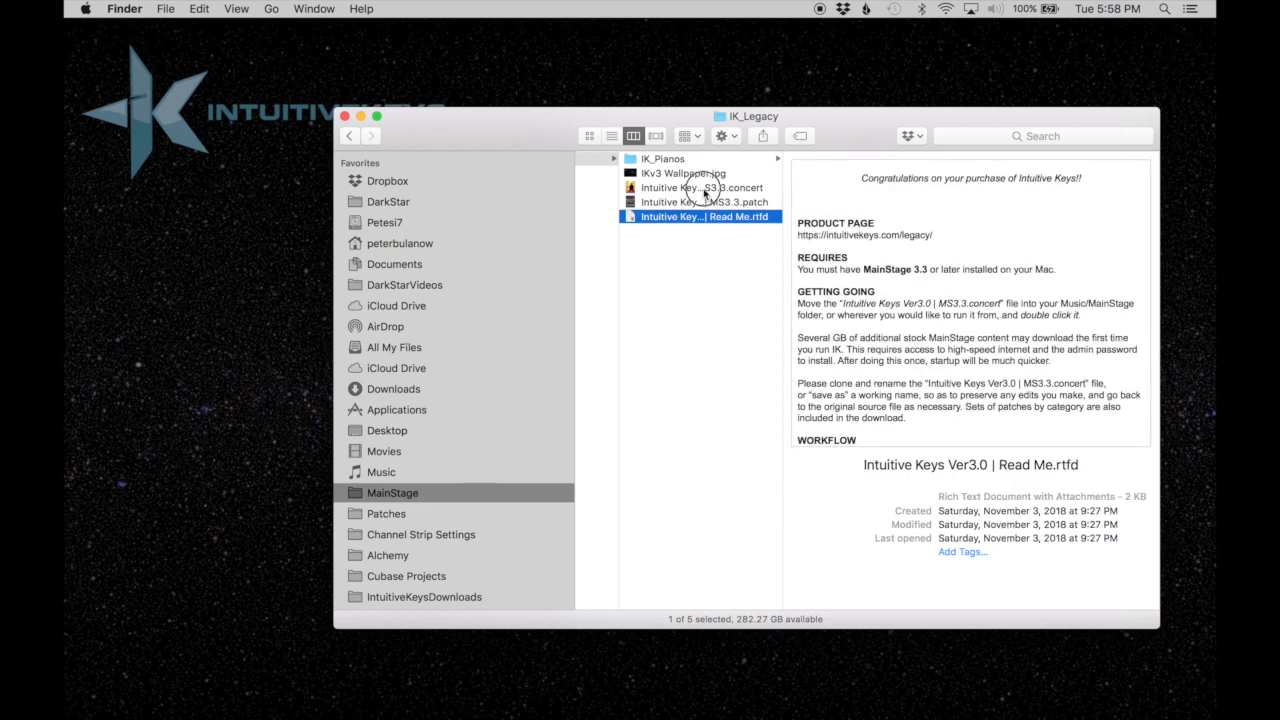
Open the Intuitive Keys Ver3.0 | MS3.3 concert in MainStage and make its window full screen.
{"action": "left_click", "coordinate": [704, 190]}
{"action": "double_click", "coordinate": [705, 190]}
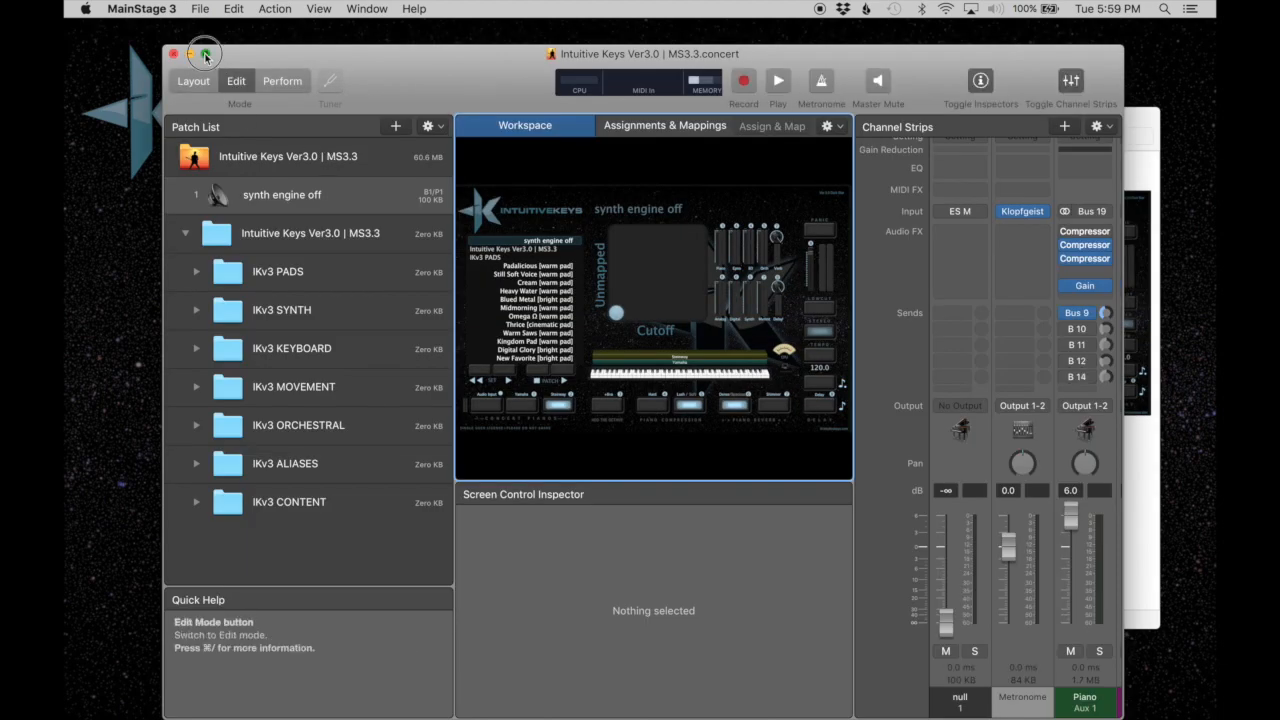
{"action": "left_click", "coordinate": [206, 54]}
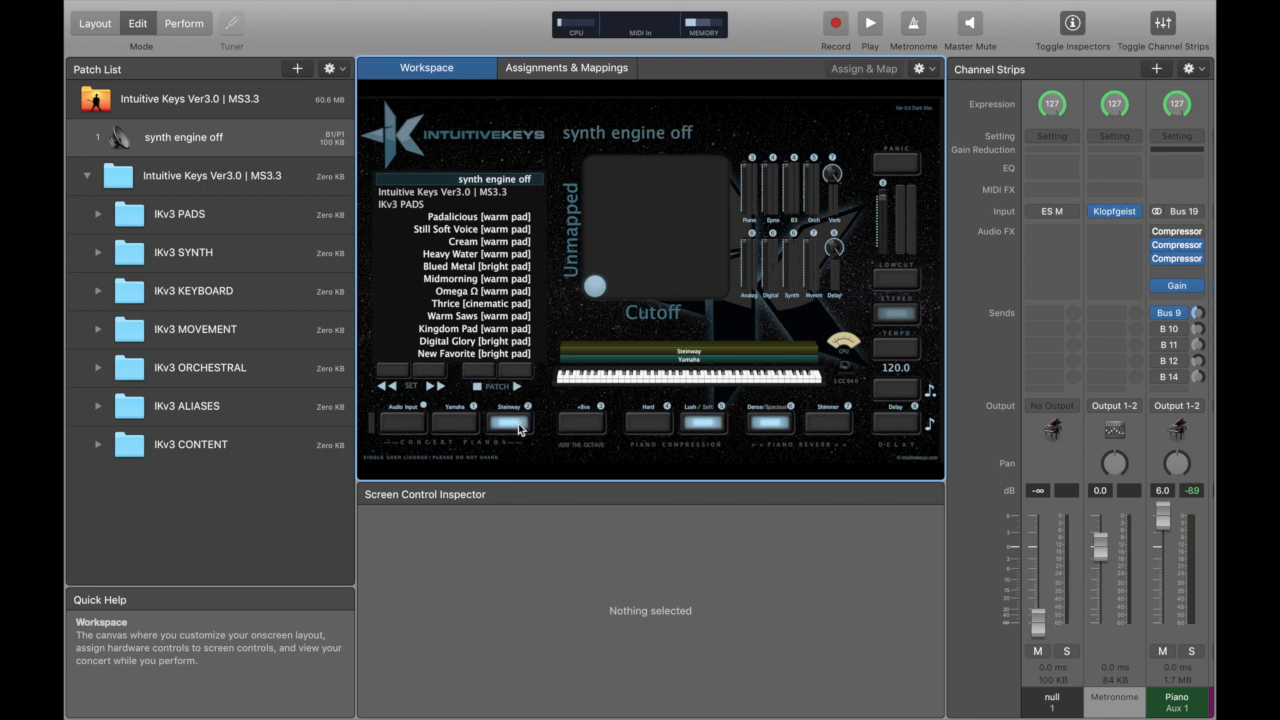
Try the Yamaha concert piano and Audio Input switches in the workspace.
{"action": "left_click", "coordinate": [454, 424]}
{"action": "left_click", "coordinate": [405, 422]}
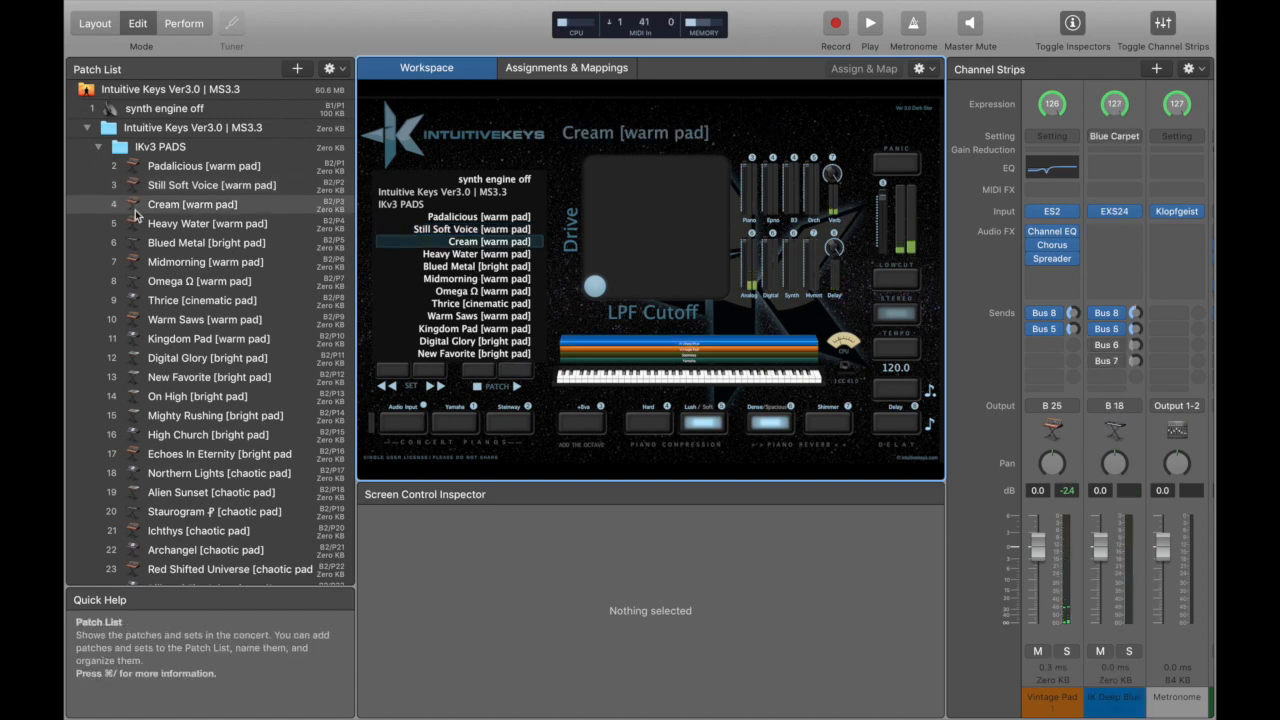
Review the patches in the IKv3 PADS and IKv3 SYNTH sets, leaving both sets collapsed.
{"action": "scroll", "coordinate": [137, 214], "scroll_direction": "down", "scroll_amount": 15}
{"action": "scroll", "coordinate": [125, 216], "scroll_direction": "up", "scroll_amount": 15}
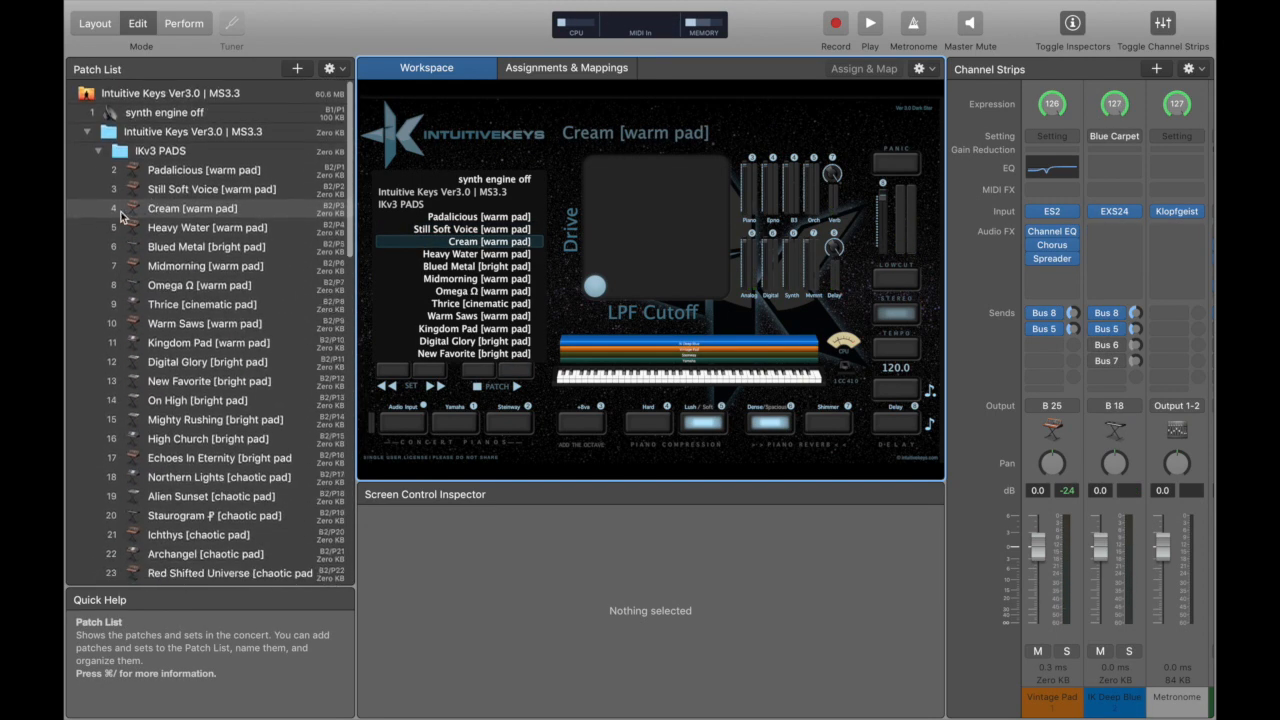
{"action": "left_click", "coordinate": [99, 149]}
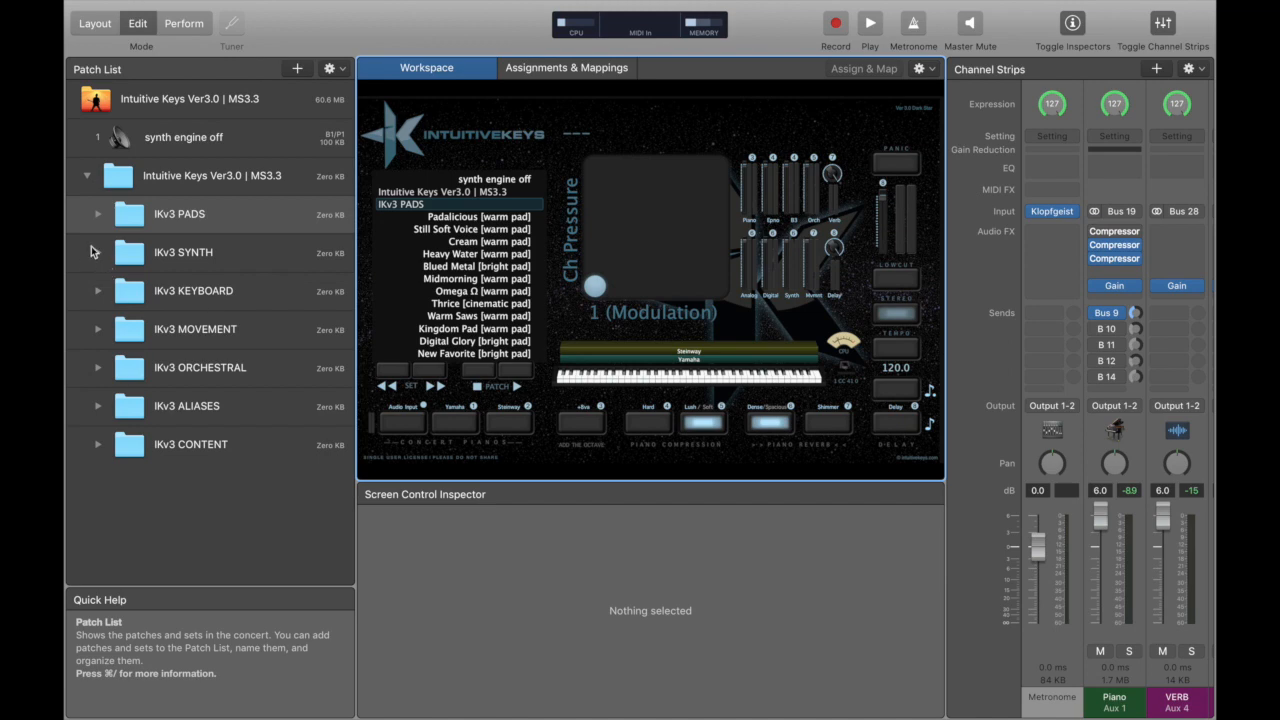
{"action": "left_click", "coordinate": [97, 252]}
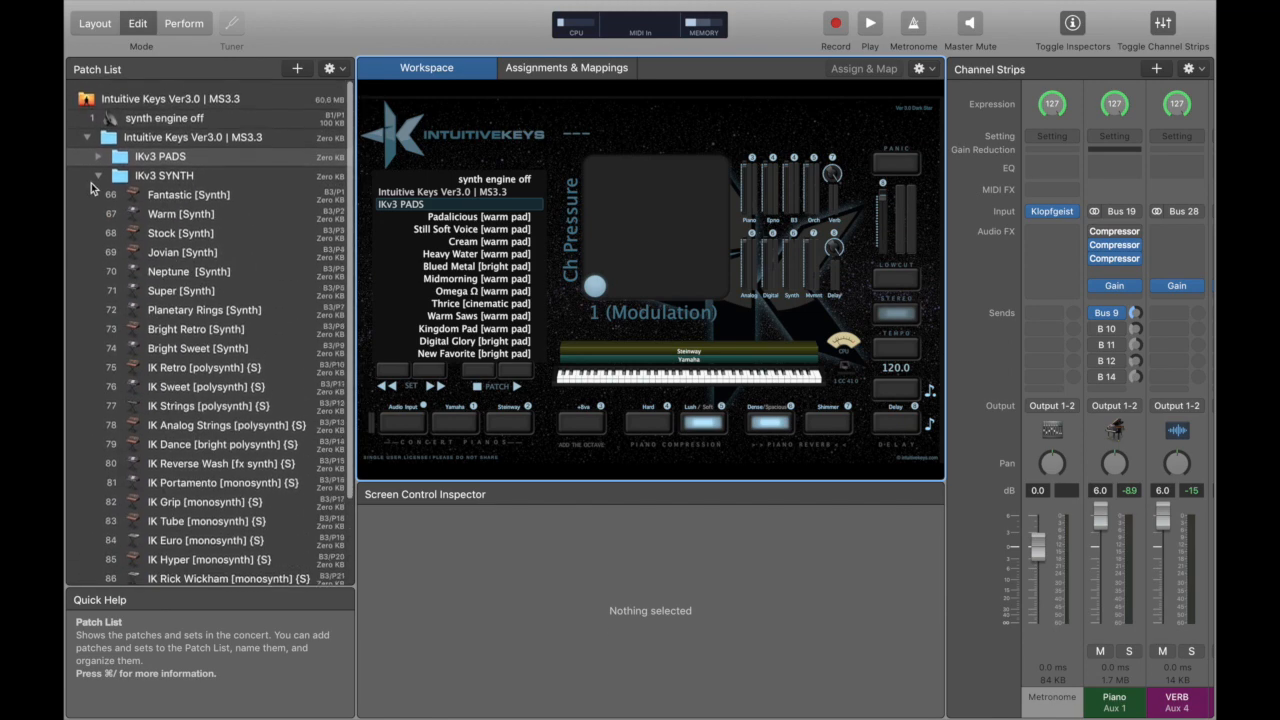
{"action": "left_click", "coordinate": [97, 176]}
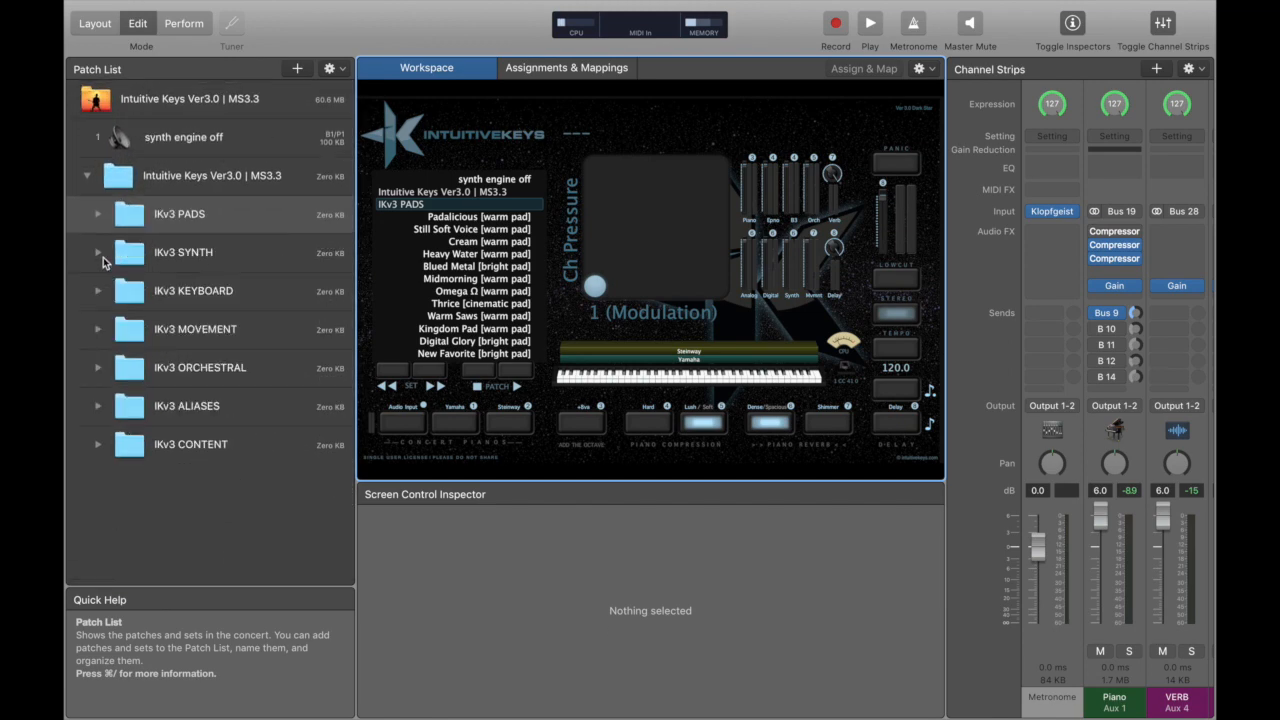
Expand the IKv3 KEYBOARD set and audition the Yamaha IK PIANO and Steinway IK PIANO patches.
{"action": "left_click", "coordinate": [97, 291]}
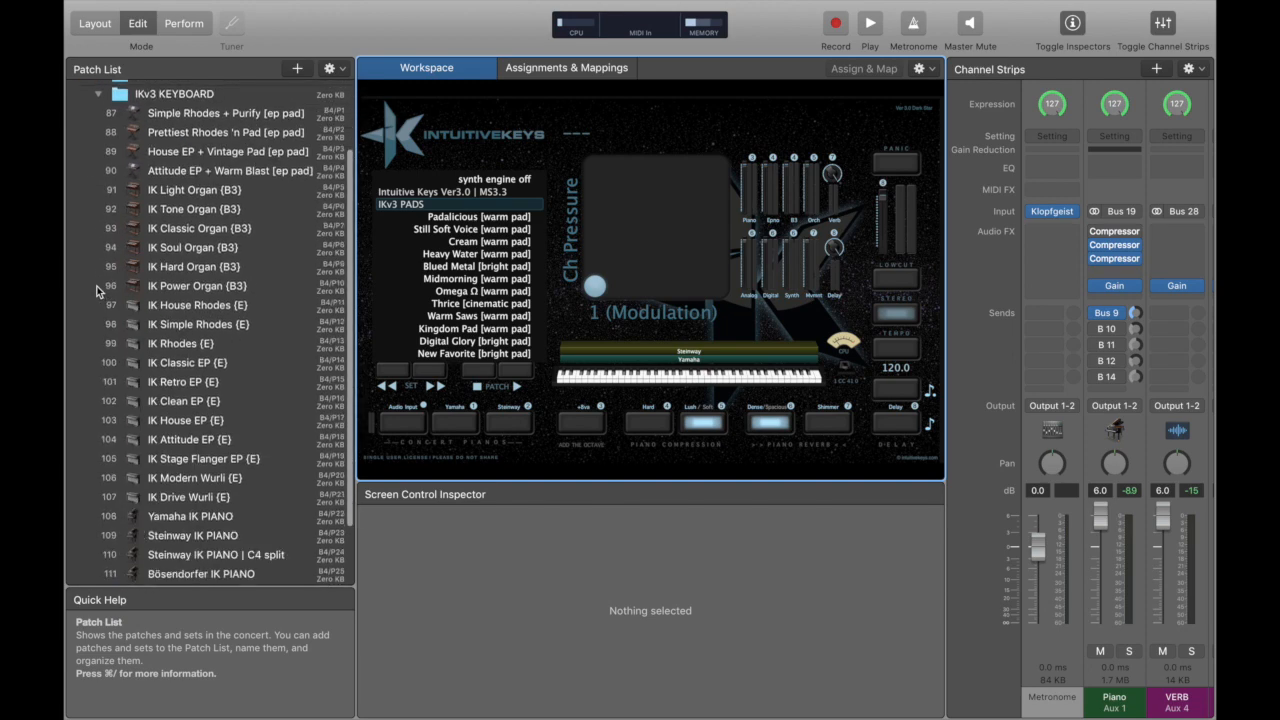
{"action": "scroll", "coordinate": [138, 266], "scroll_direction": "down", "scroll_amount": 3}
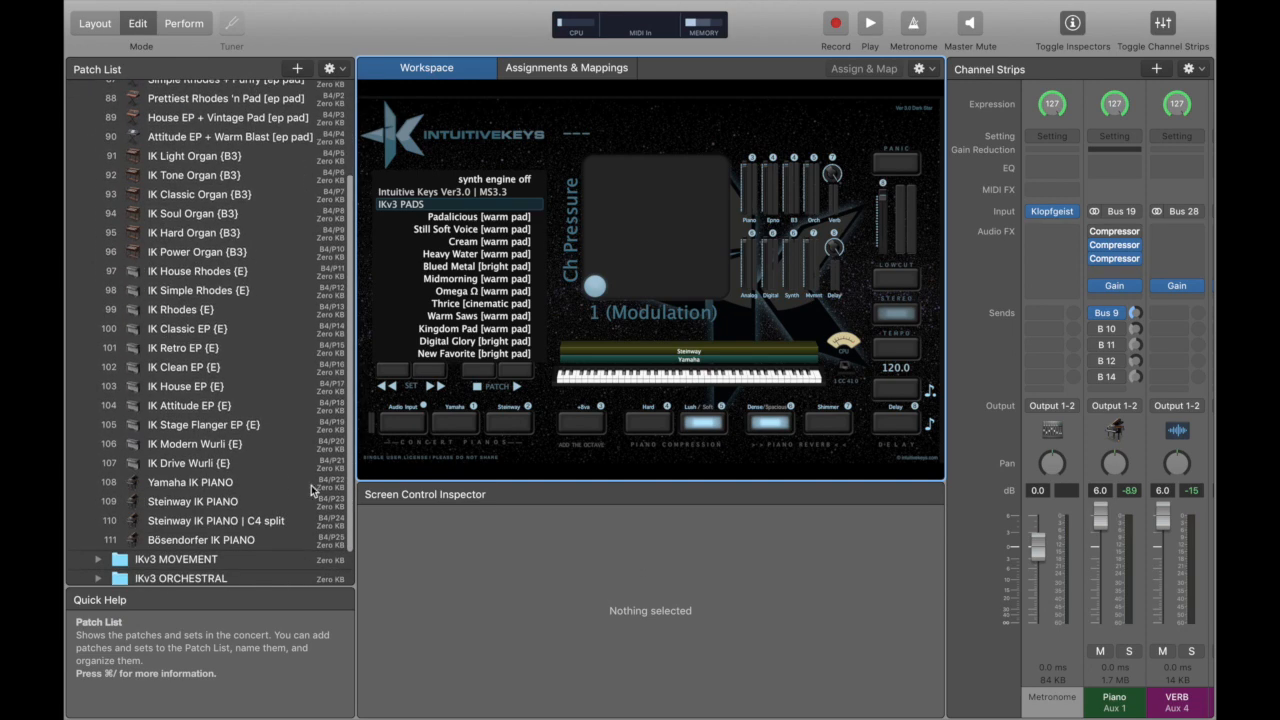
{"action": "left_click", "coordinate": [212, 484]}
{"action": "left_click", "coordinate": [200, 502]}
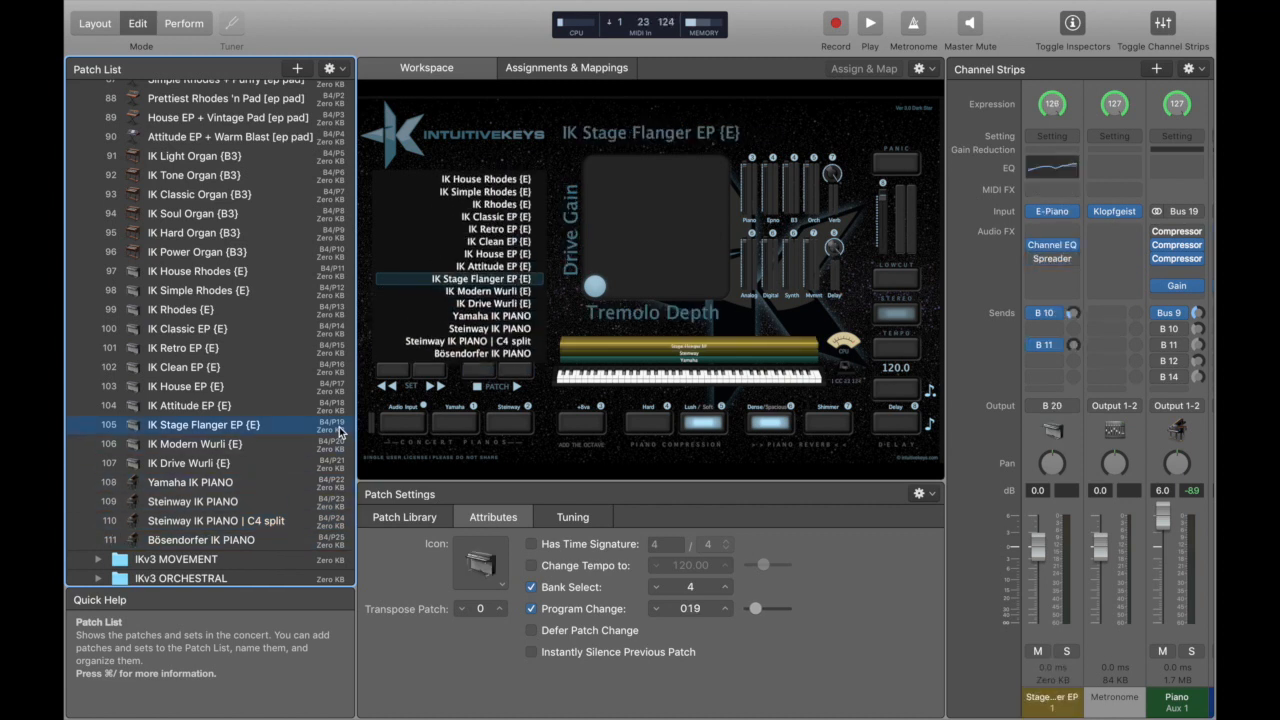
Expand the IKv3 MOVEMENT set, look through its patches and audition the Length Contraction patch.
{"action": "scroll", "coordinate": [339, 430], "scroll_direction": "down", "scroll_amount": 2}
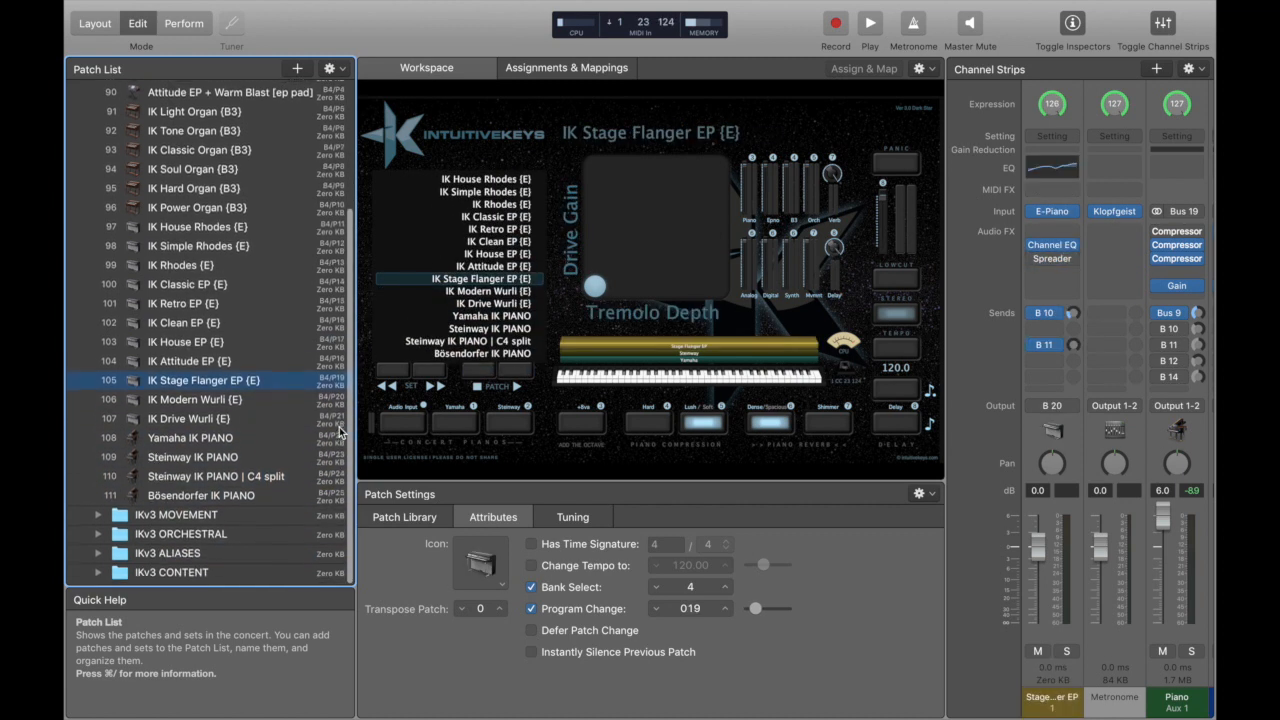
{"action": "left_click", "coordinate": [97, 517]}
{"action": "scroll", "coordinate": [205, 441], "scroll_direction": "down", "scroll_amount": 8}
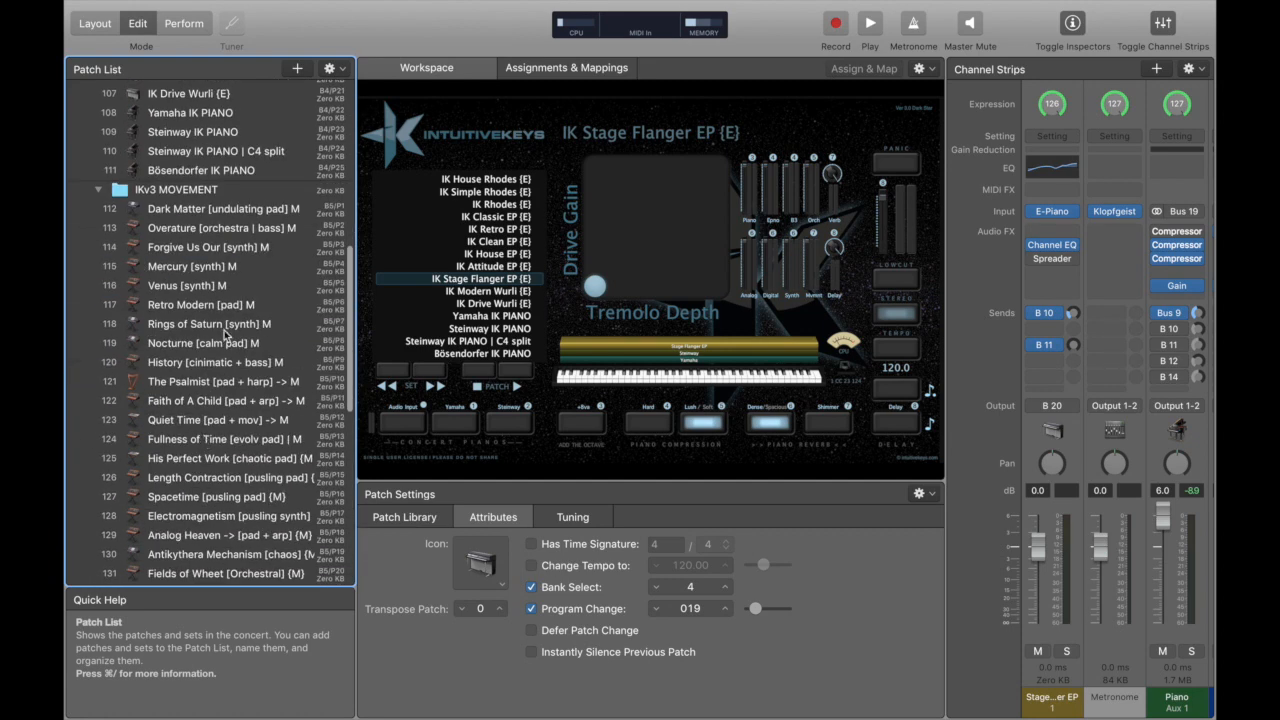
{"action": "scroll", "coordinate": [224, 330], "scroll_direction": "down", "scroll_amount": 4}
{"action": "scroll", "coordinate": [224, 330], "scroll_direction": "down", "scroll_amount": 2}
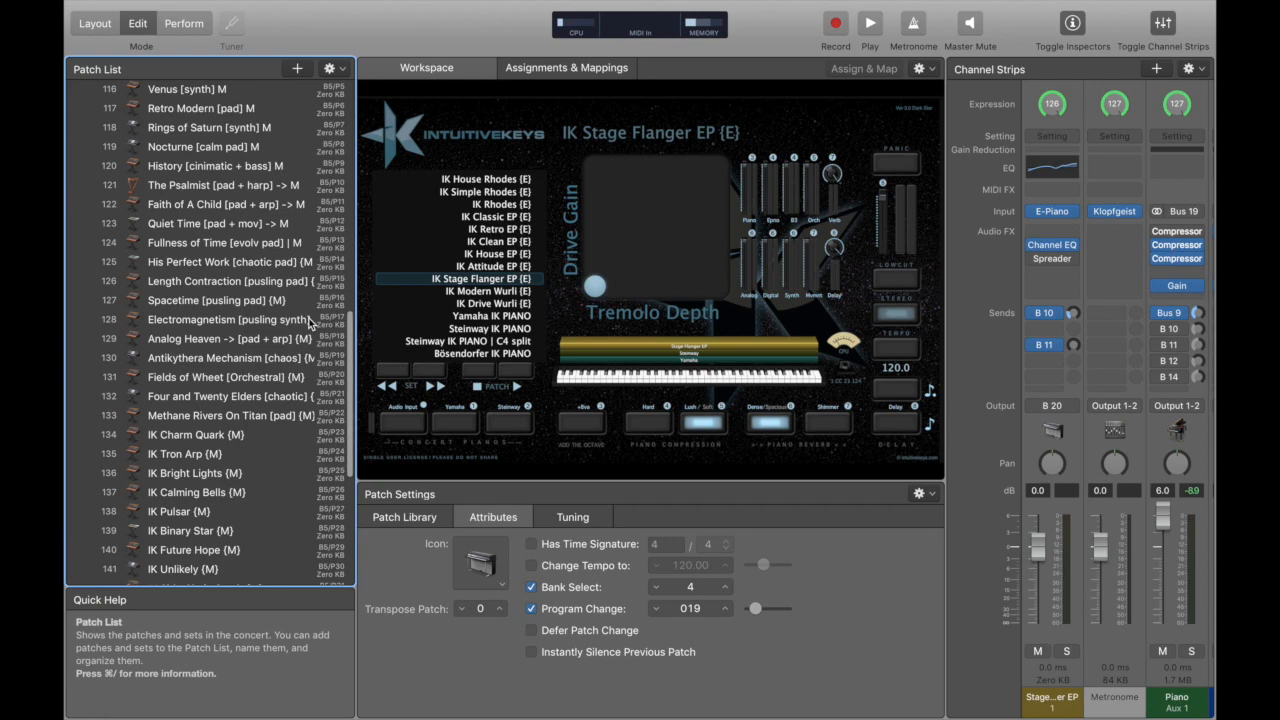
{"action": "left_click", "coordinate": [257, 284]}
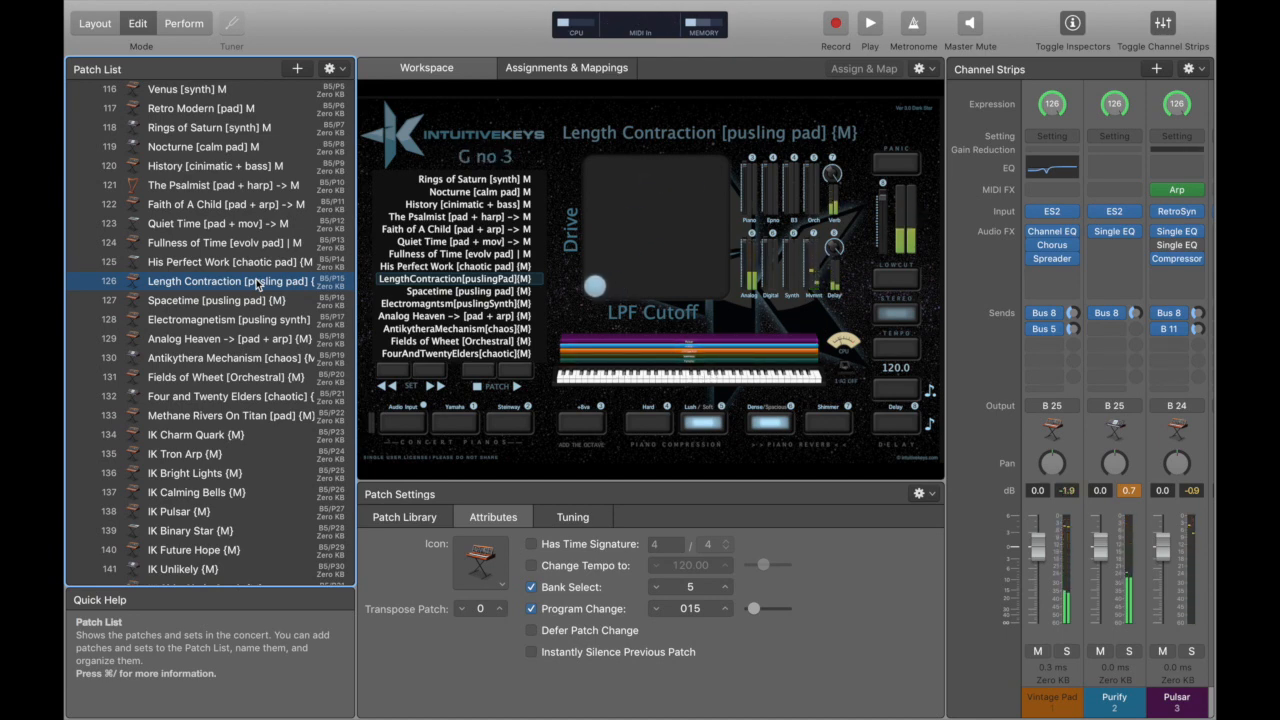
Expand the IKv3 ORCHESTRAL set and review its patches together with the remaining IKv3 MOVEMENT patches.
{"action": "scroll", "coordinate": [256, 283], "scroll_direction": "down", "scroll_amount": 2}
{"action": "scroll", "coordinate": [256, 281], "scroll_direction": "down", "scroll_amount": 5}
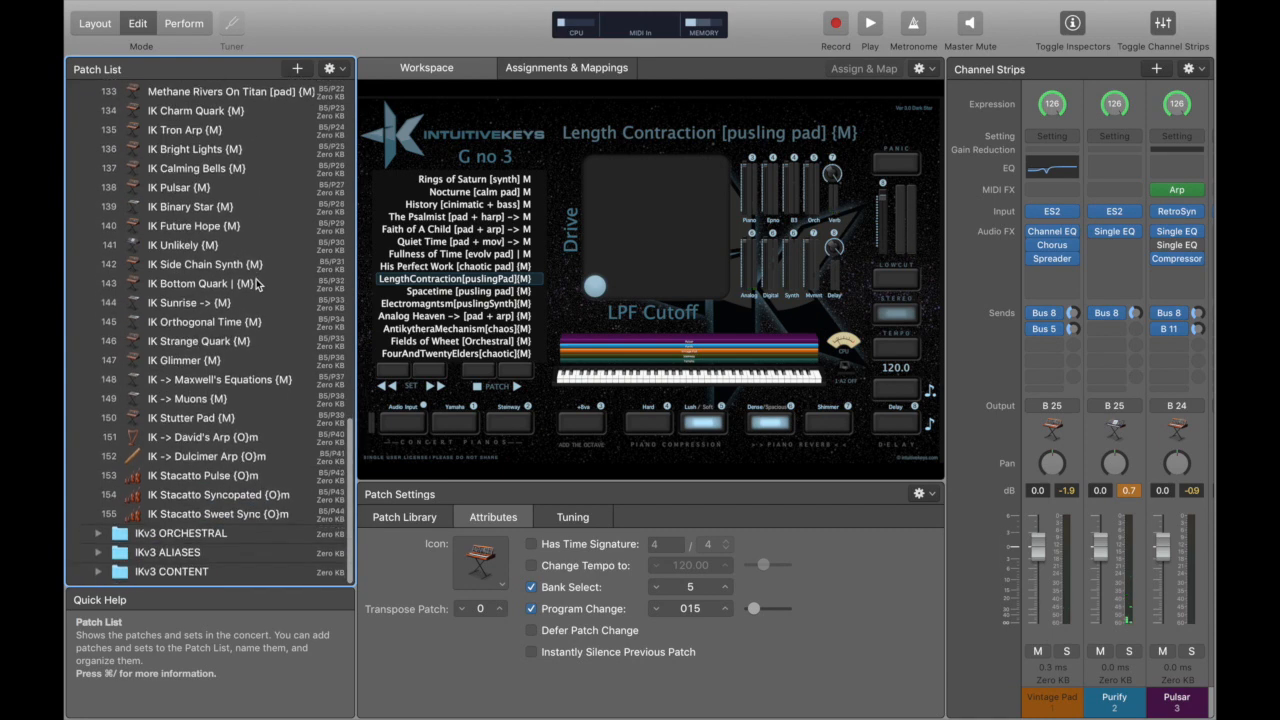
{"action": "scroll", "coordinate": [245, 305], "scroll_direction": "down", "scroll_amount": 1}
{"action": "left_click", "coordinate": [104, 541]}
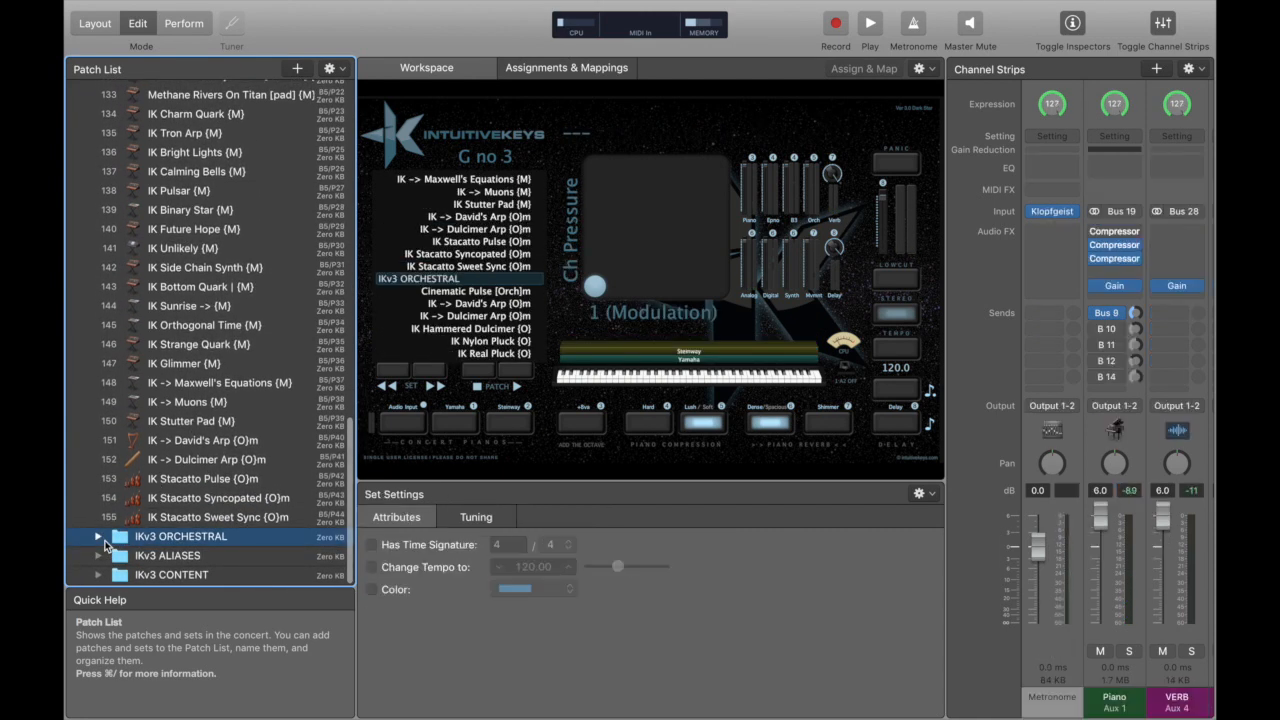
{"action": "left_click", "coordinate": [100, 540]}
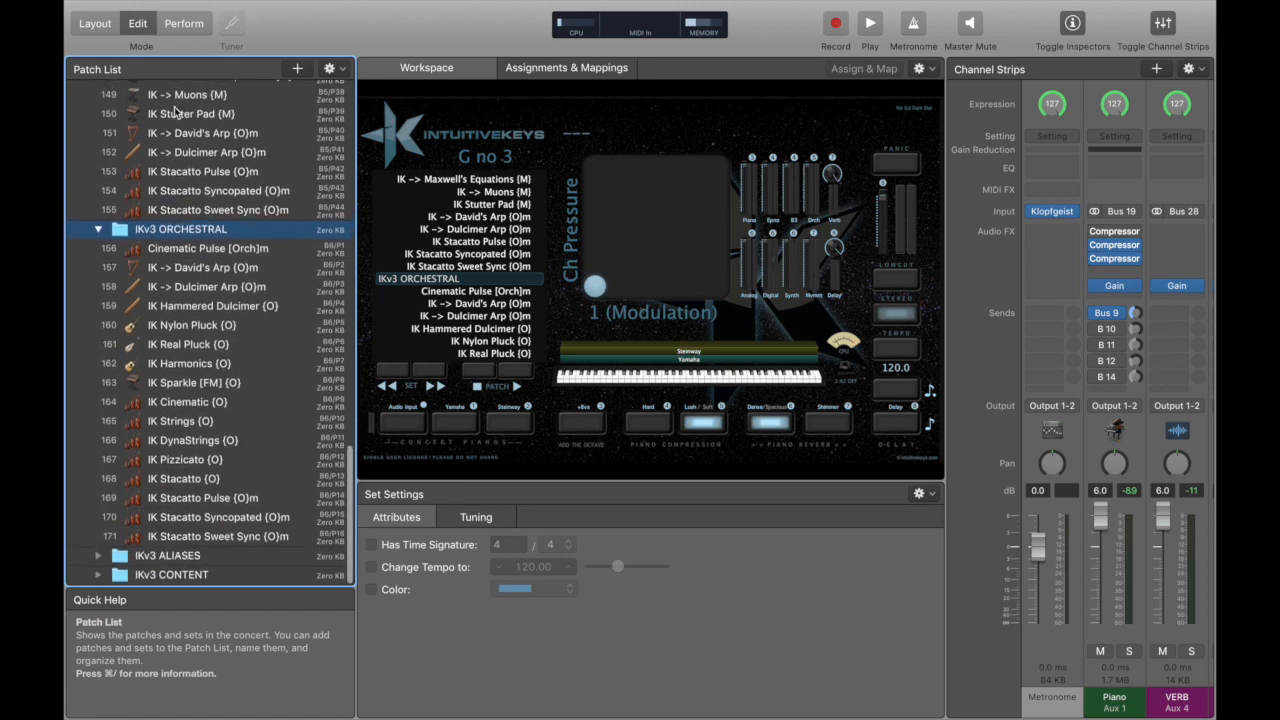
{"action": "scroll", "coordinate": [175, 112], "scroll_direction": "up", "scroll_amount": 3}
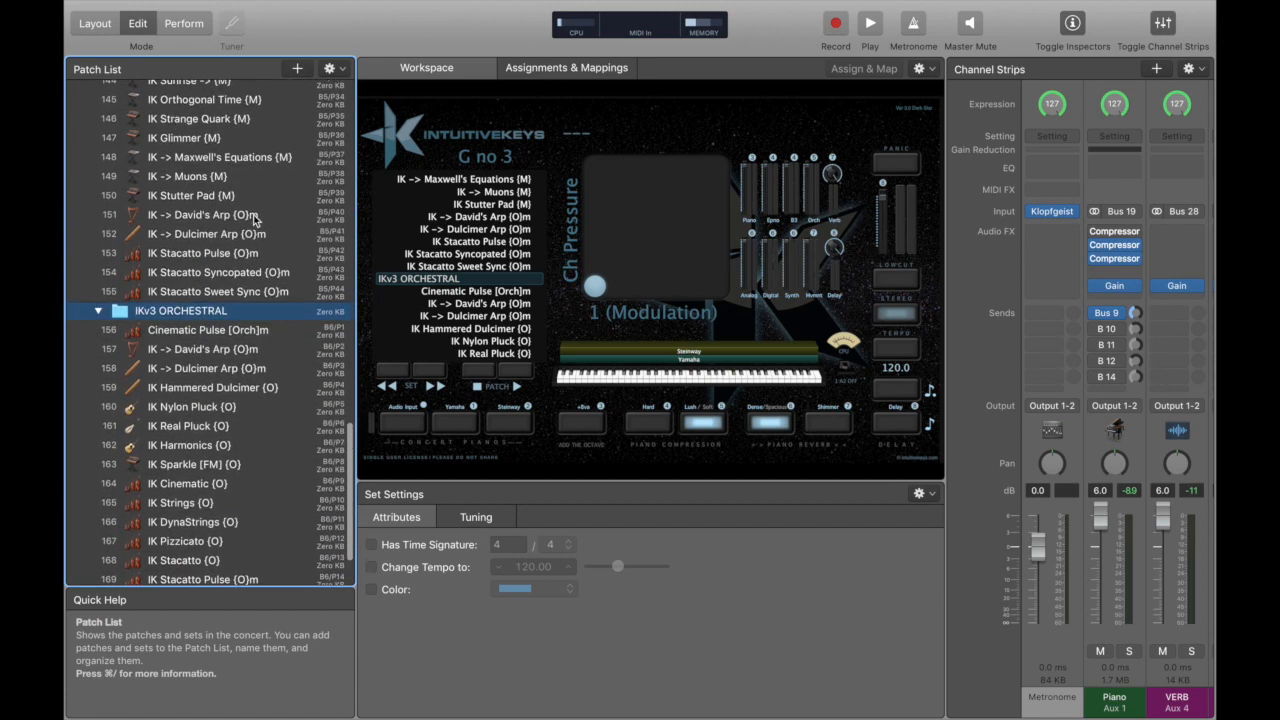
{"action": "scroll", "coordinate": [255, 217], "scroll_direction": "up", "scroll_amount": 7}
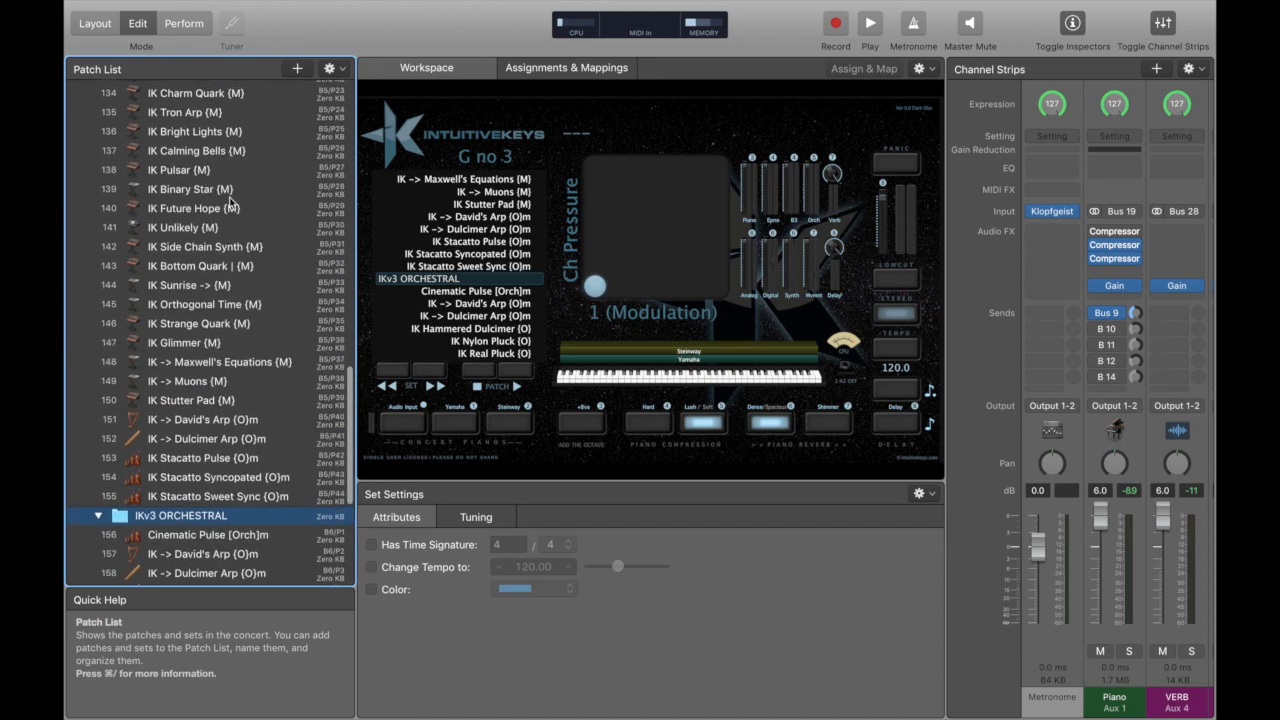
{"action": "scroll", "coordinate": [230, 205], "scroll_direction": "down", "scroll_amount": 10}
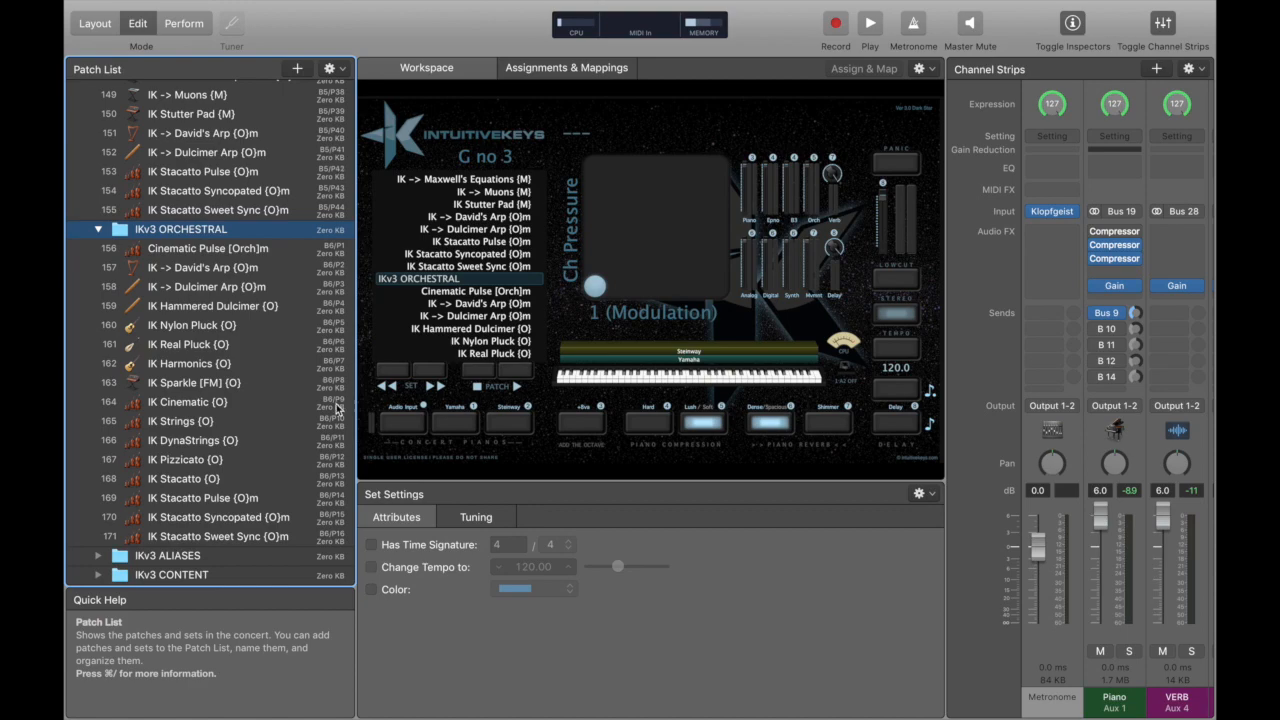
Expand the IKv3 ALIASES set and review its patches, from the pads and synths to the pianos.
{"action": "scroll", "coordinate": [257, 212], "scroll_direction": "up", "scroll_amount": 15}
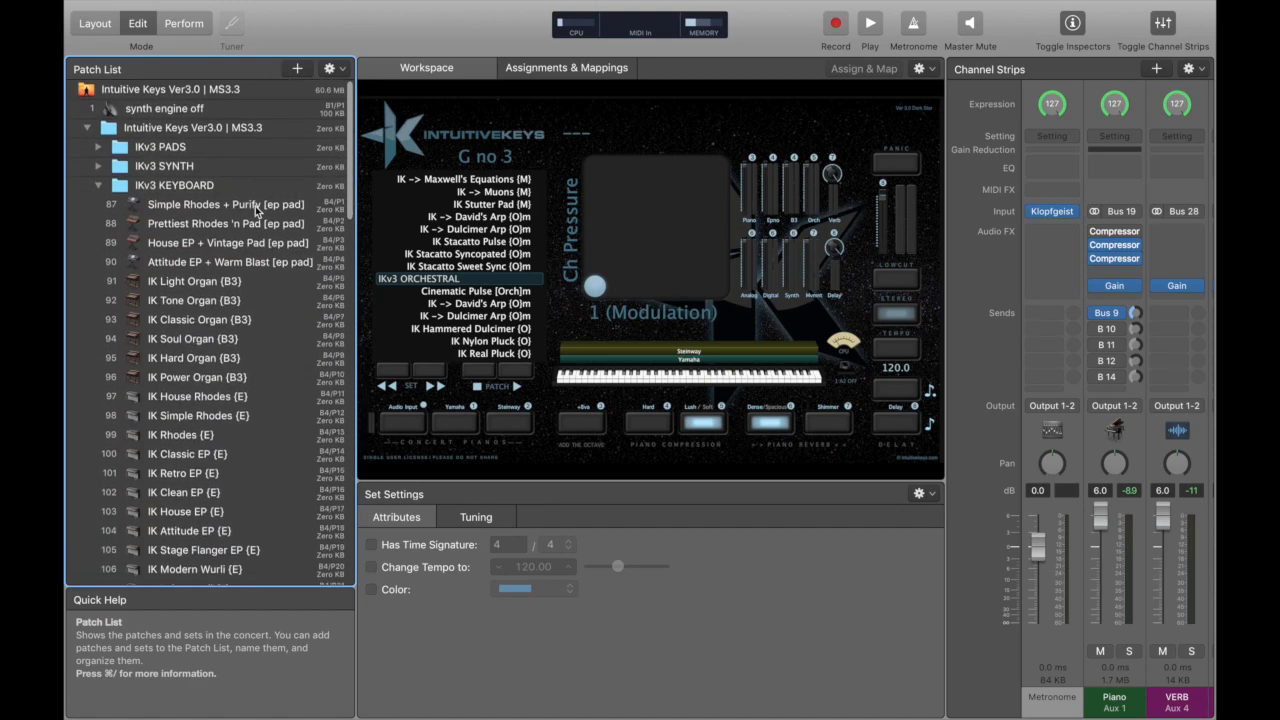
{"action": "scroll", "coordinate": [257, 212], "scroll_direction": "down", "scroll_amount": 10}
{"action": "scroll", "coordinate": [257, 212], "scroll_direction": "down", "scroll_amount": 6}
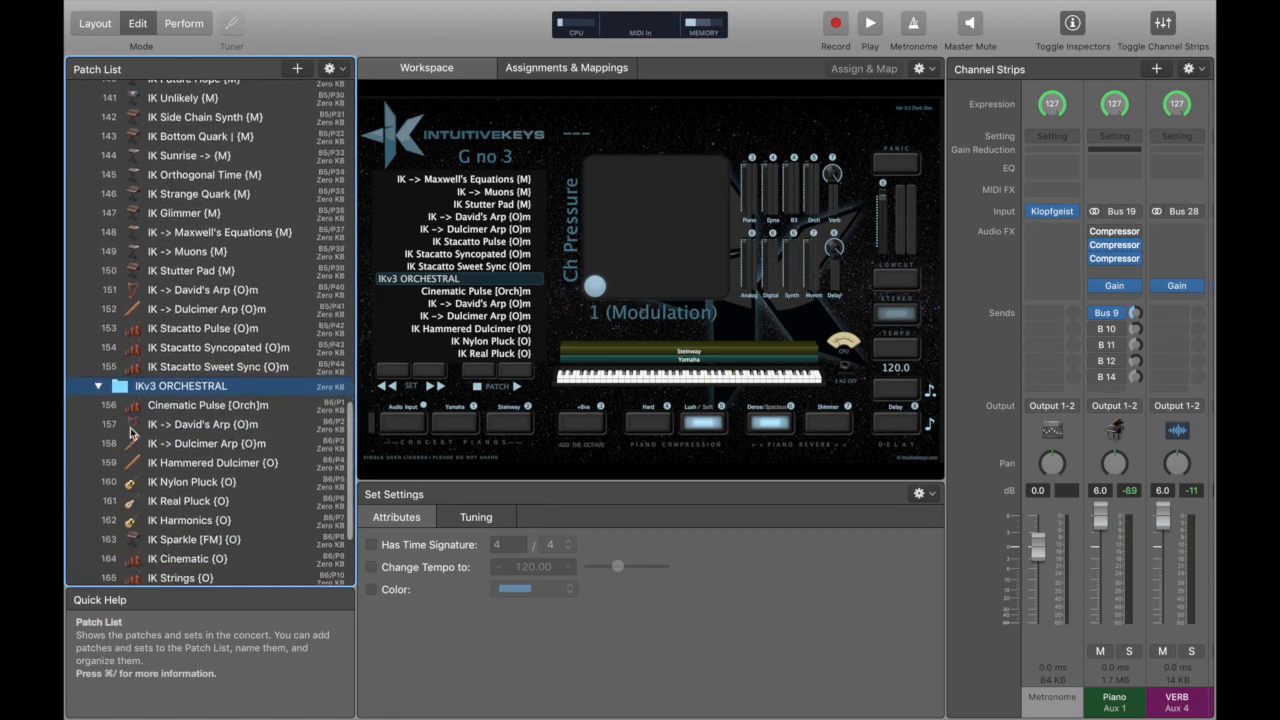
{"action": "left_click", "coordinate": [97, 556]}
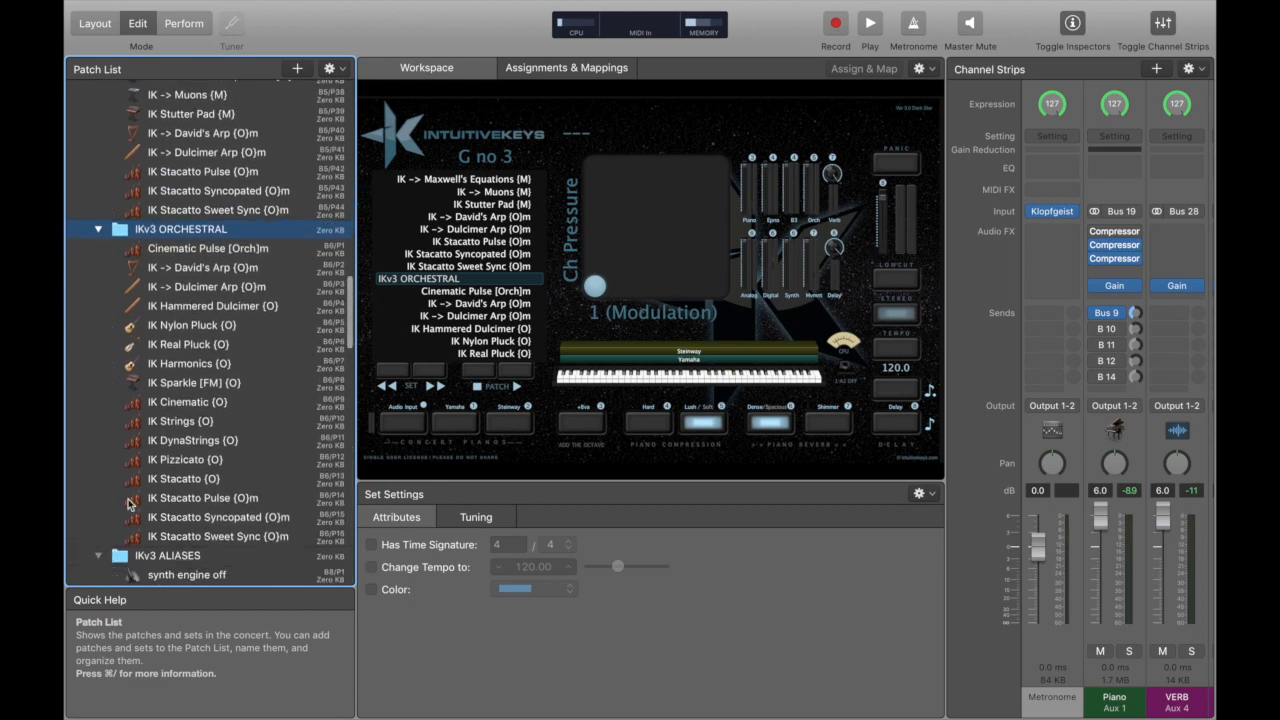
{"action": "scroll", "coordinate": [193, 422], "scroll_direction": "down", "scroll_amount": 10}
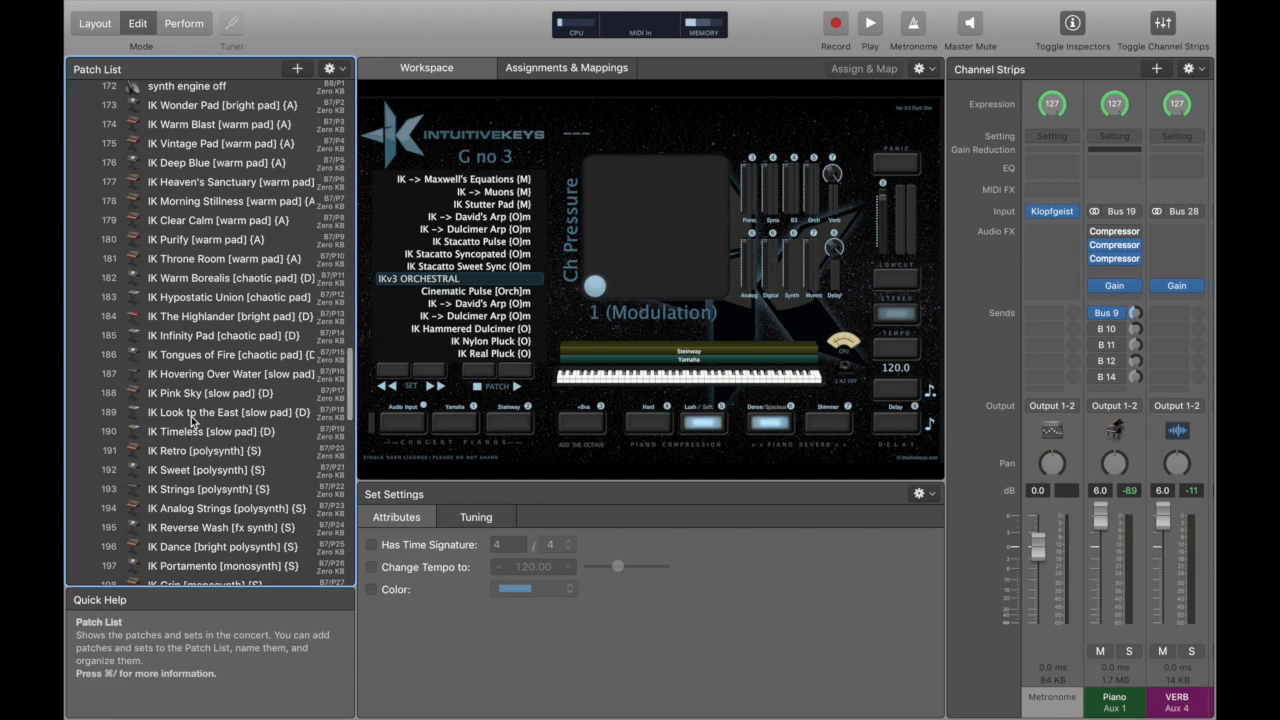
{"action": "scroll", "coordinate": [193, 422], "scroll_direction": "down", "scroll_amount": 15}
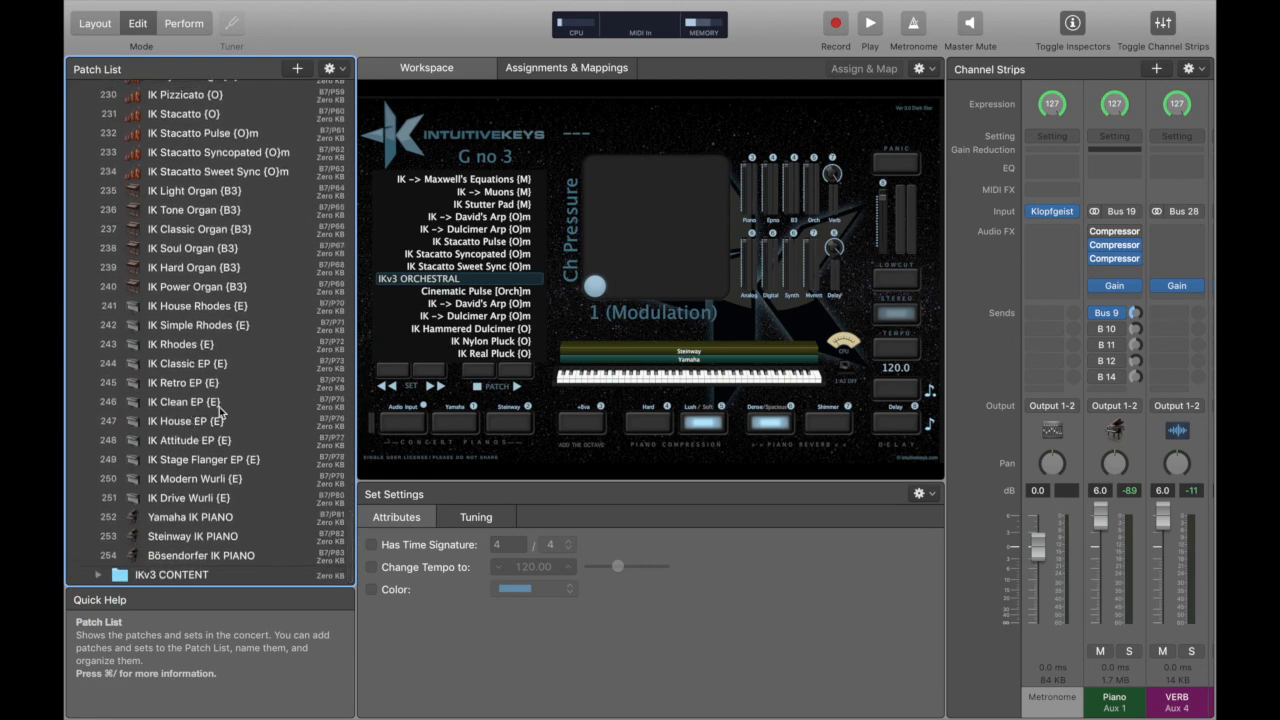
{"action": "scroll", "coordinate": [225, 256], "scroll_direction": "up", "scroll_amount": 11}
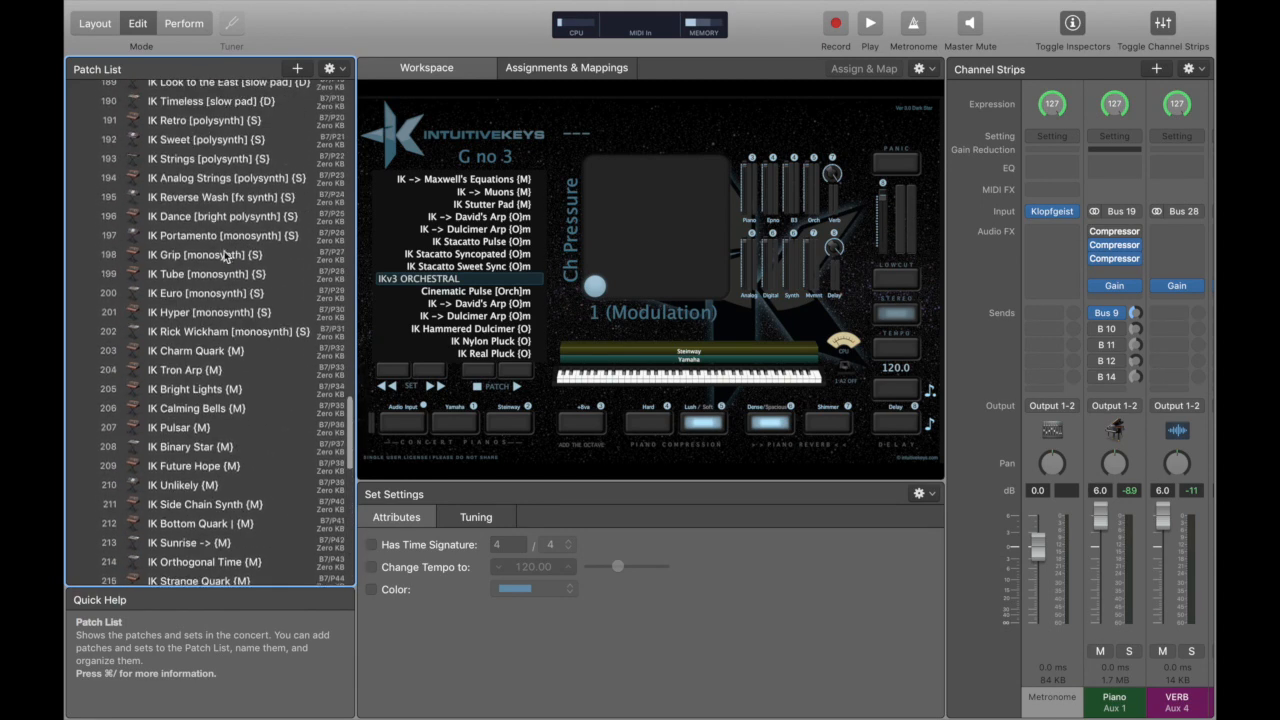
{"action": "scroll", "coordinate": [225, 256], "scroll_direction": "up", "scroll_amount": 8}
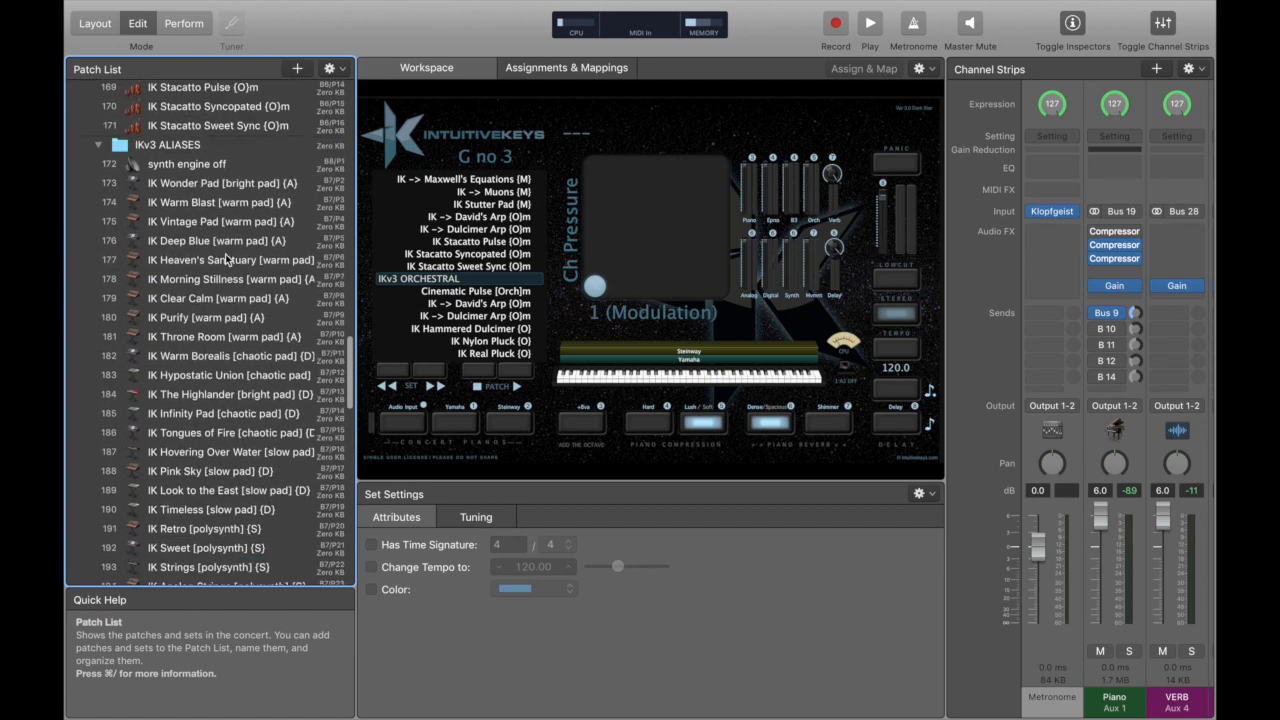
{"action": "scroll", "coordinate": [225, 256], "scroll_direction": "down", "scroll_amount": 15}
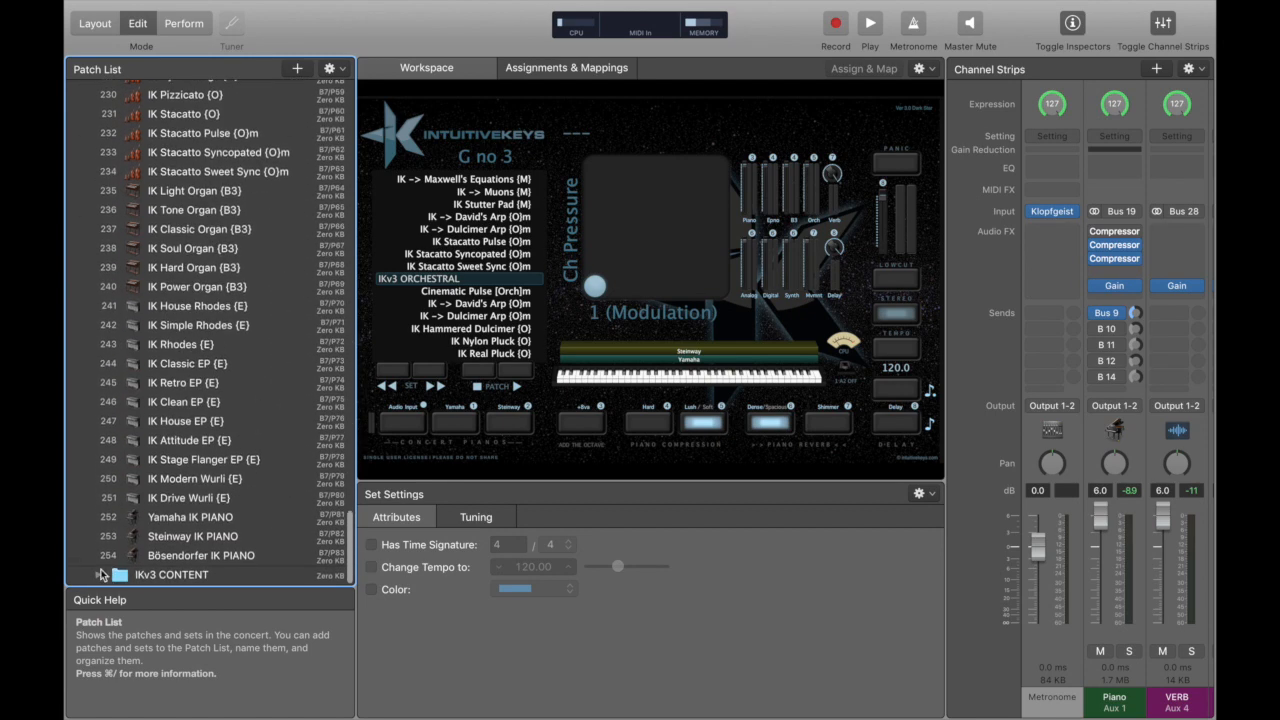
Expand the IKv3 CONTENT set and look through its patches, leaving the IKv3 ALIASES and IKv3 CONTENT sets collapsed.
{"action": "left_click", "coordinate": [98, 577]}
{"action": "scroll", "coordinate": [162, 484], "scroll_direction": "down", "scroll_amount": 8}
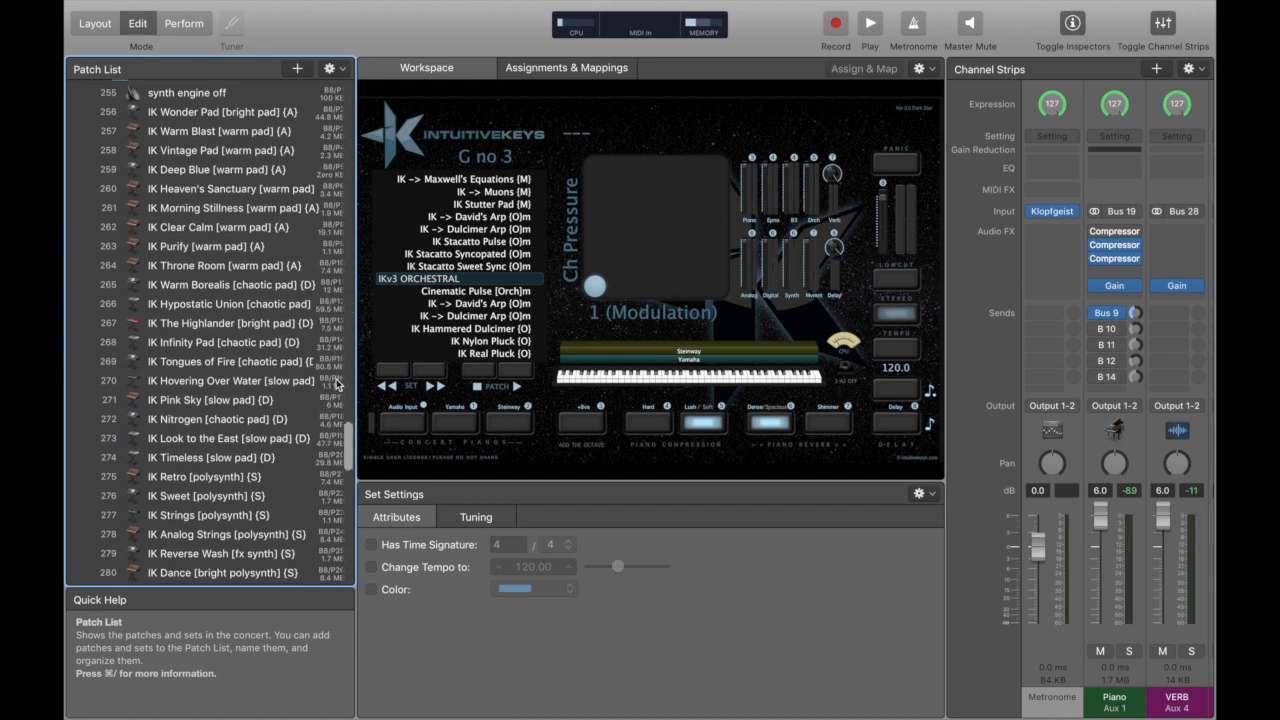
{"action": "scroll", "coordinate": [323, 425], "scroll_direction": "down", "scroll_amount": 3}
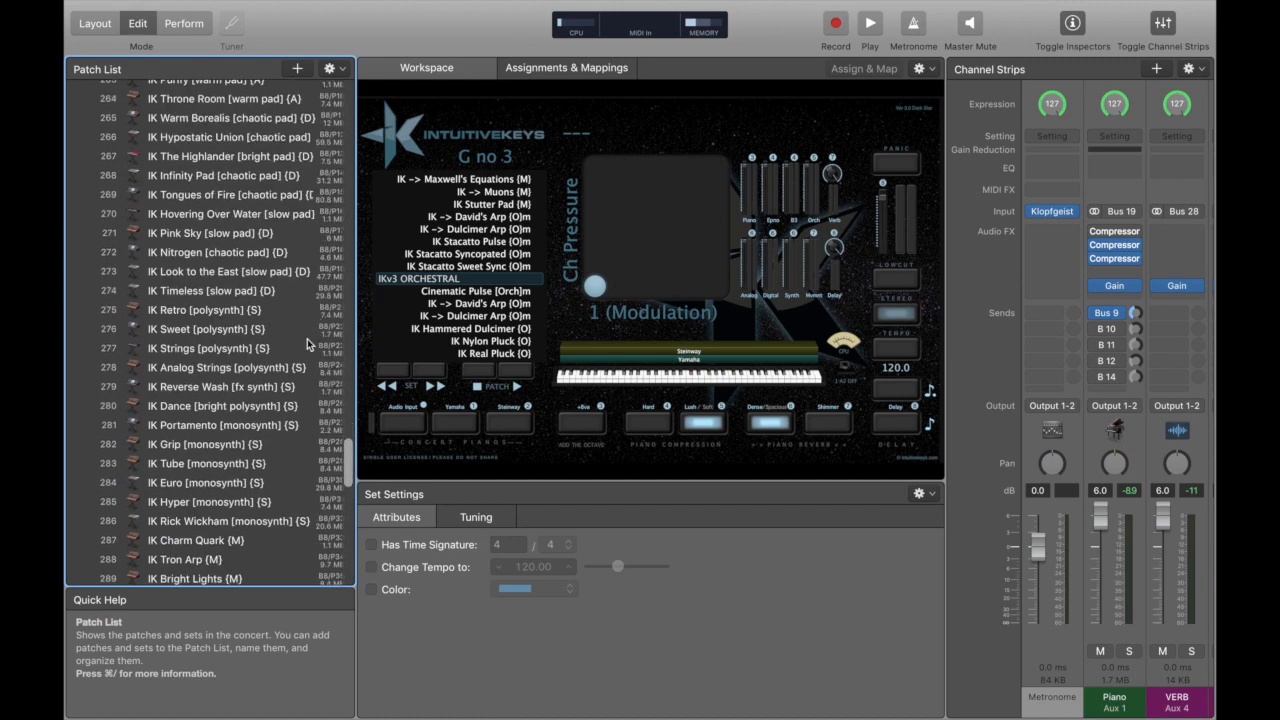
{"action": "scroll", "coordinate": [290, 360], "scroll_direction": "down", "scroll_amount": 2}
{"action": "scroll", "coordinate": [286, 364], "scroll_direction": "up", "scroll_amount": 20}
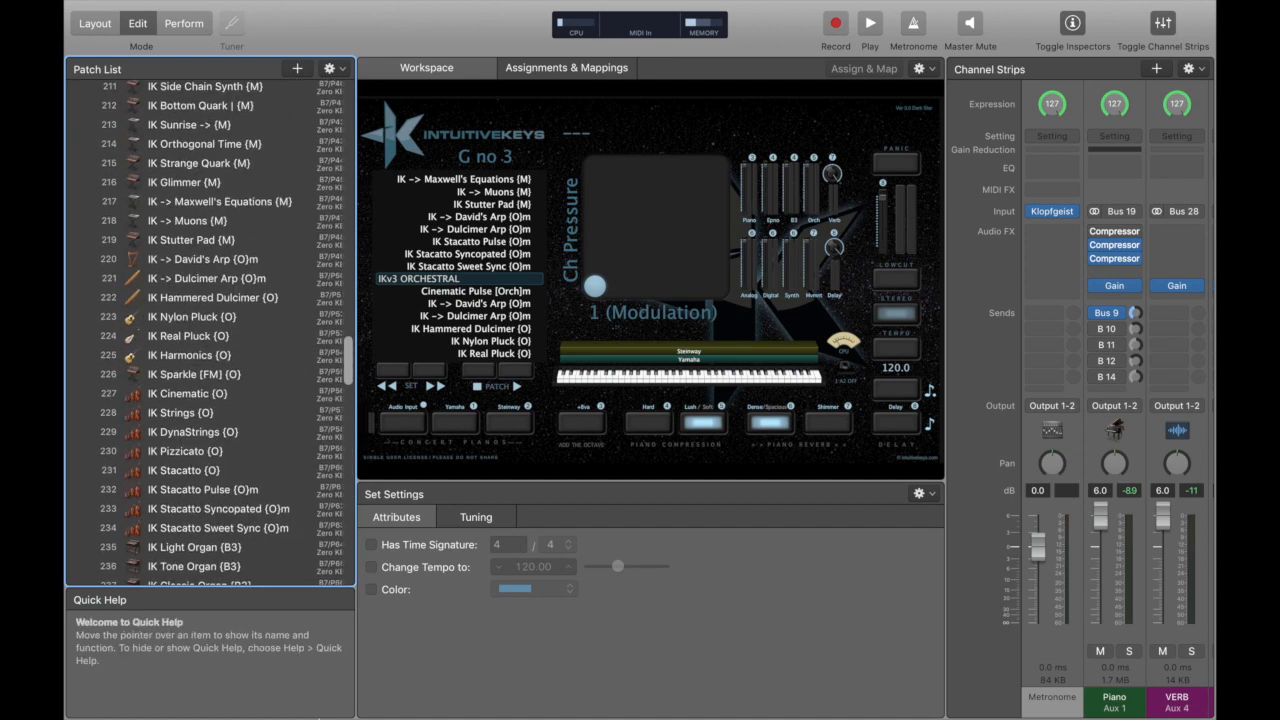
{"action": "scroll", "coordinate": [232, 462], "scroll_direction": "up", "scroll_amount": 13}
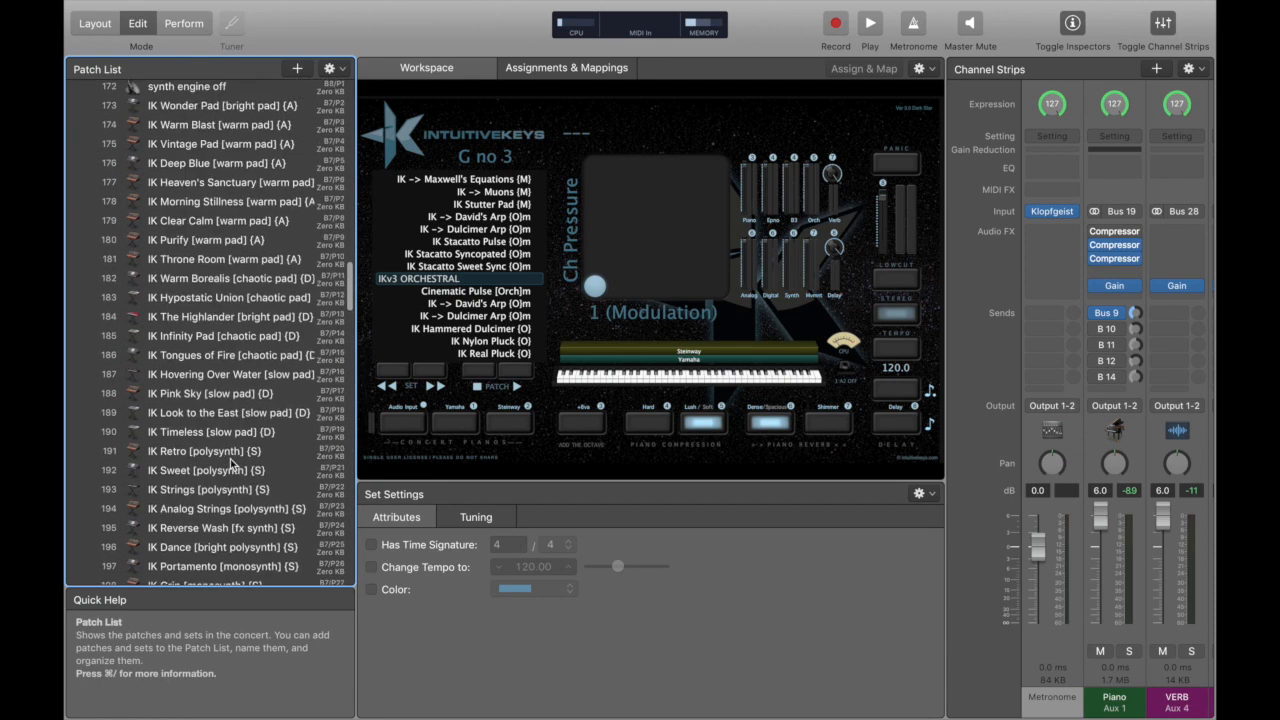
{"action": "scroll", "coordinate": [232, 462], "scroll_direction": "up", "scroll_amount": 5}
{"action": "left_click", "coordinate": [99, 372]}
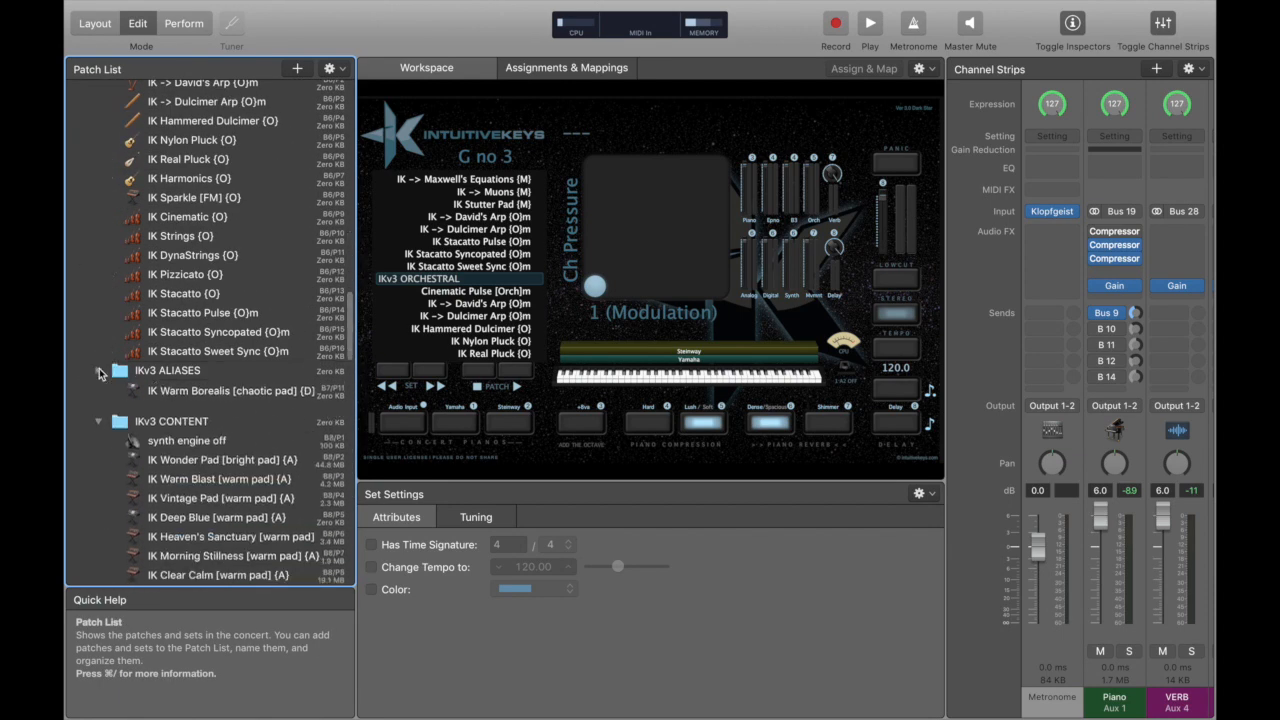
{"action": "left_click", "coordinate": [99, 390]}
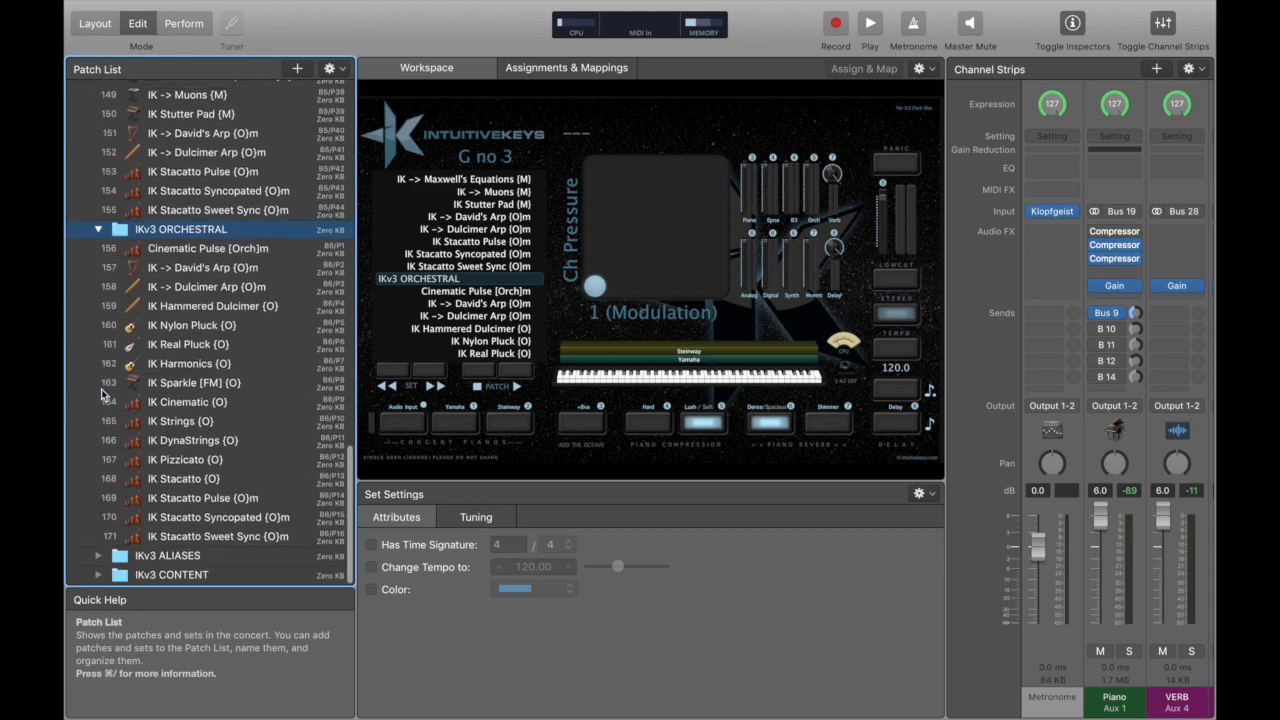
Combine the IK Rhodes {E} and Cream [warm pad] patches into a new patch and move it to the top of the concert.
{"action": "scroll", "coordinate": [168, 213], "scroll_direction": "up", "scroll_amount": 10}
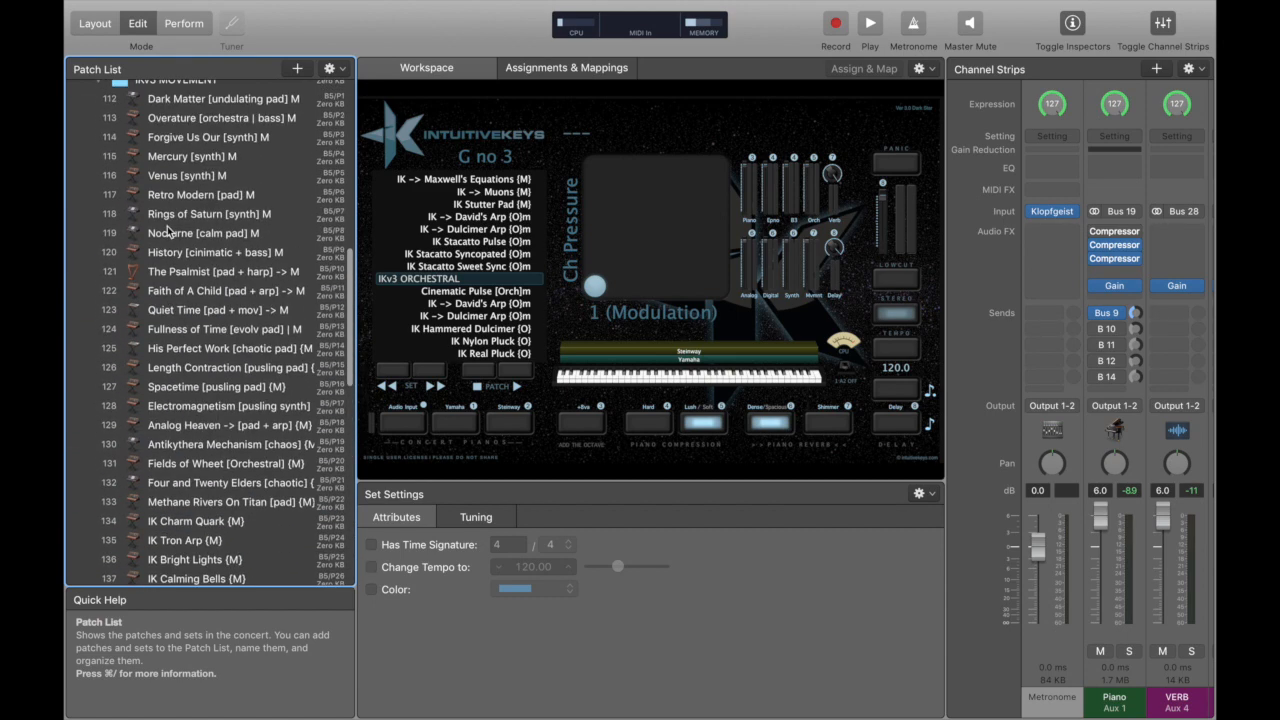
{"action": "scroll", "coordinate": [168, 231], "scroll_direction": "up", "scroll_amount": 3}
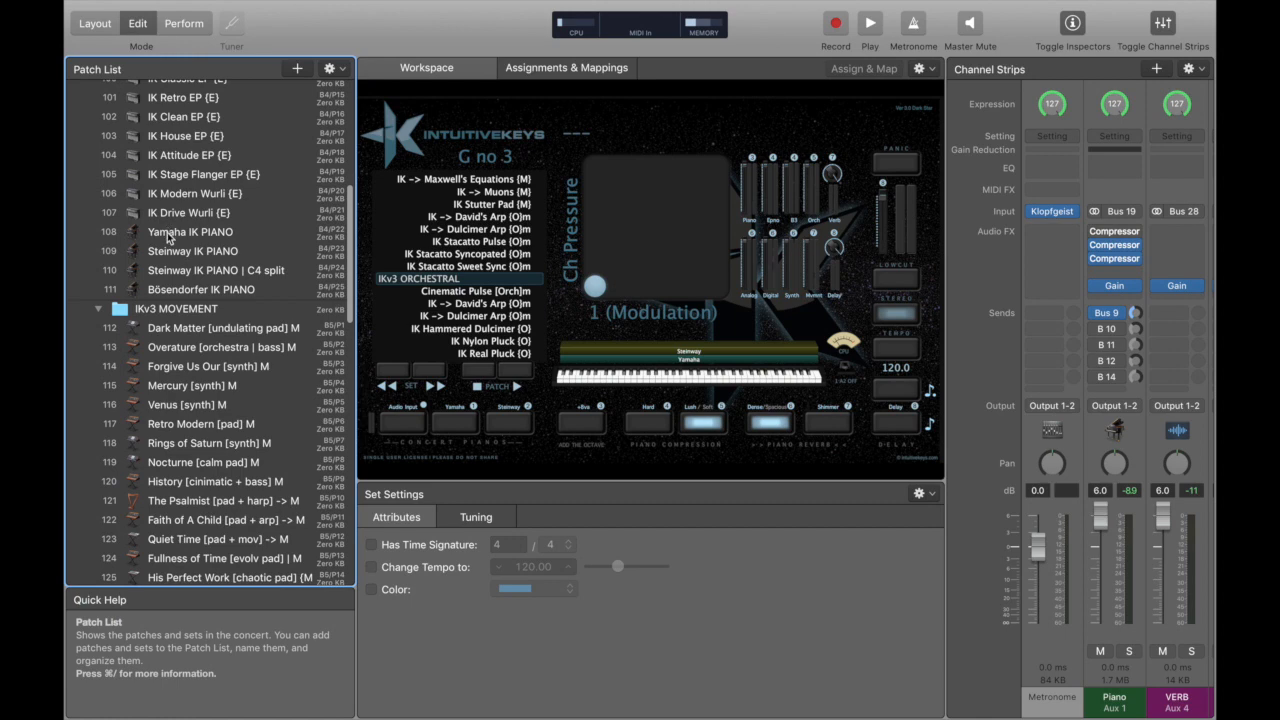
{"action": "scroll", "coordinate": [168, 238], "scroll_direction": "up", "scroll_amount": 2}
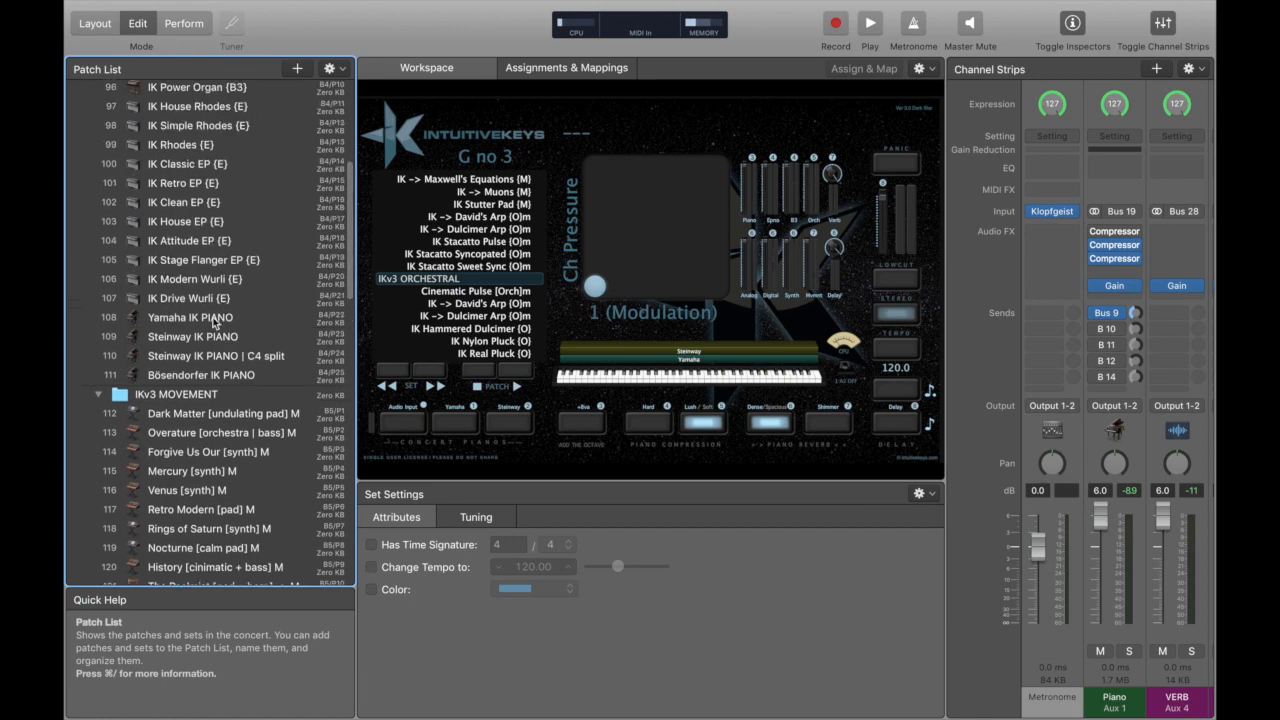
{"action": "left_click", "coordinate": [179, 148]}
{"action": "scroll", "coordinate": [178, 155], "scroll_direction": "up", "scroll_amount": 6}
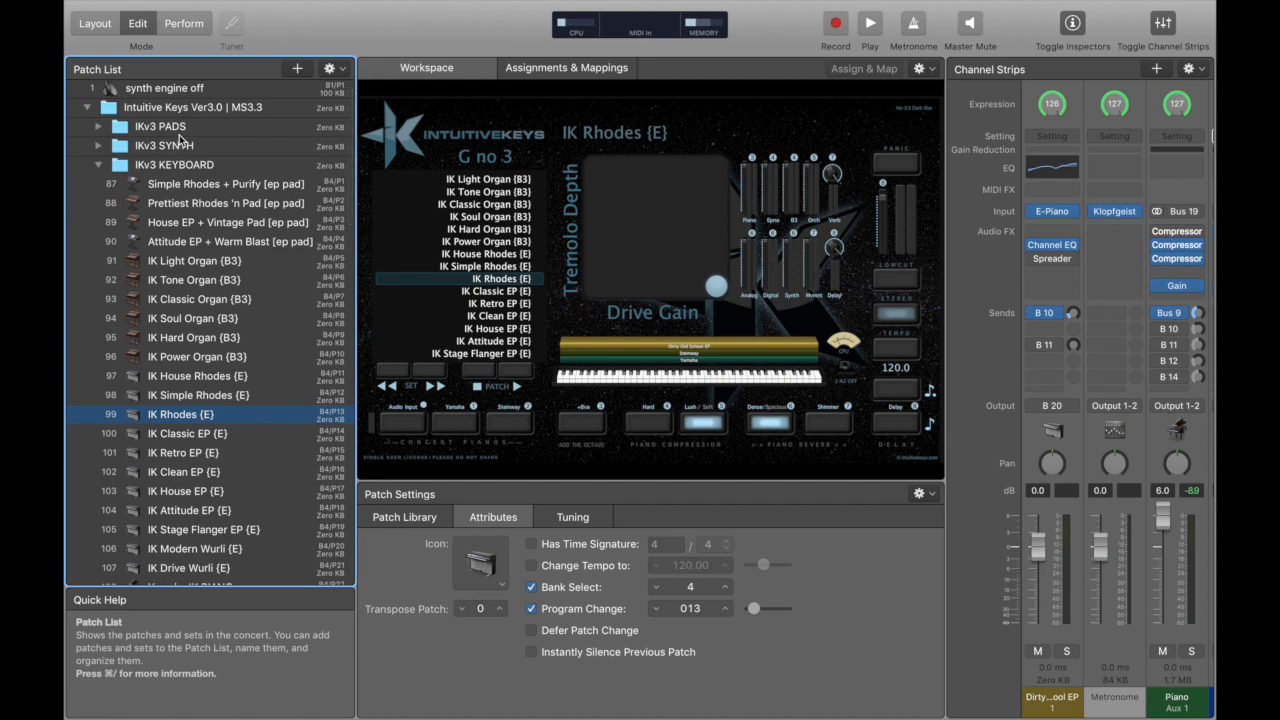
{"action": "left_click", "coordinate": [98, 126]}
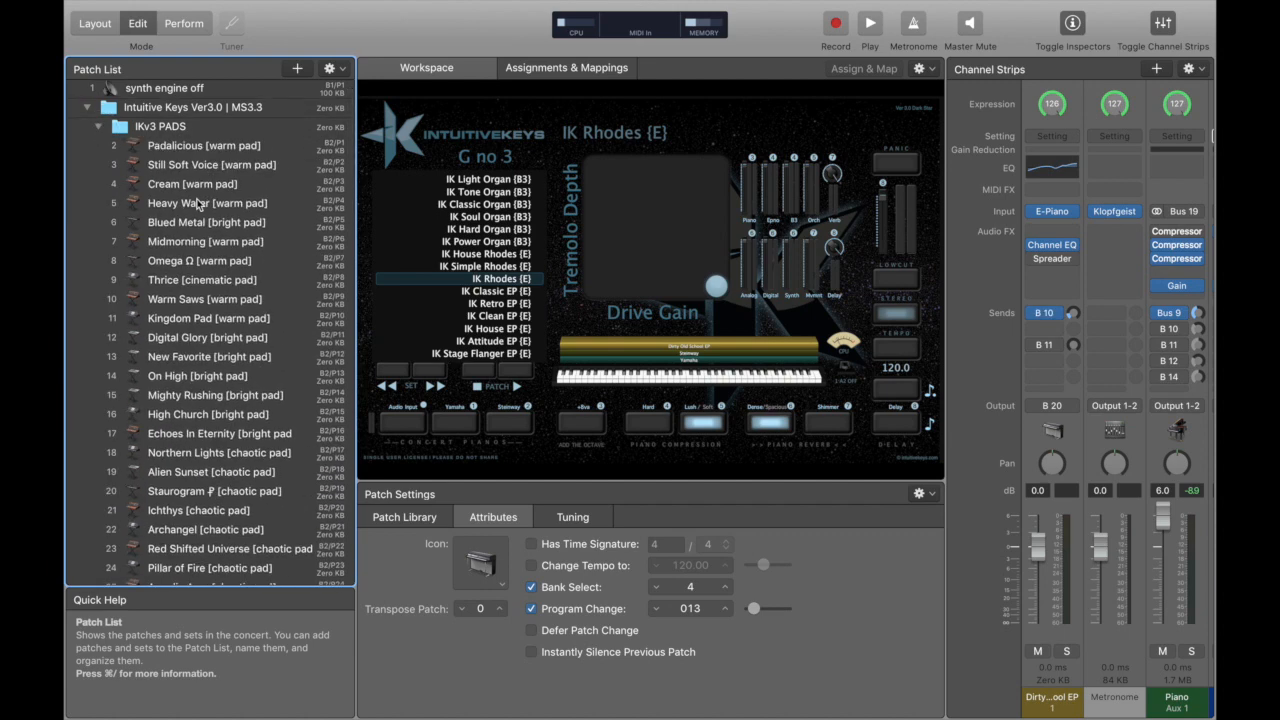
{"action": "scroll", "coordinate": [205, 210], "scroll_direction": "down", "scroll_amount": 3}
{"action": "scroll", "coordinate": [215, 215], "scroll_direction": "up", "scroll_amount": 4}
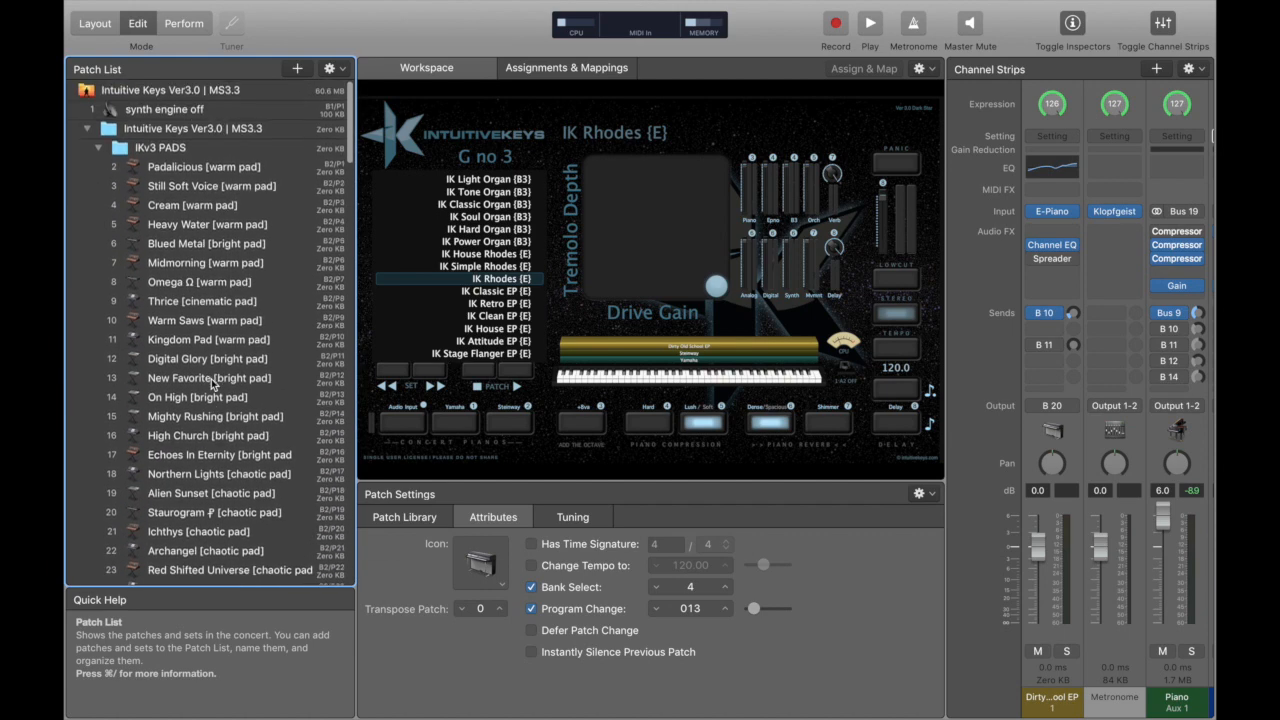
{"action": "left_click", "coordinate": [224, 206]}
{"action": "left_click", "coordinate": [329, 68]}
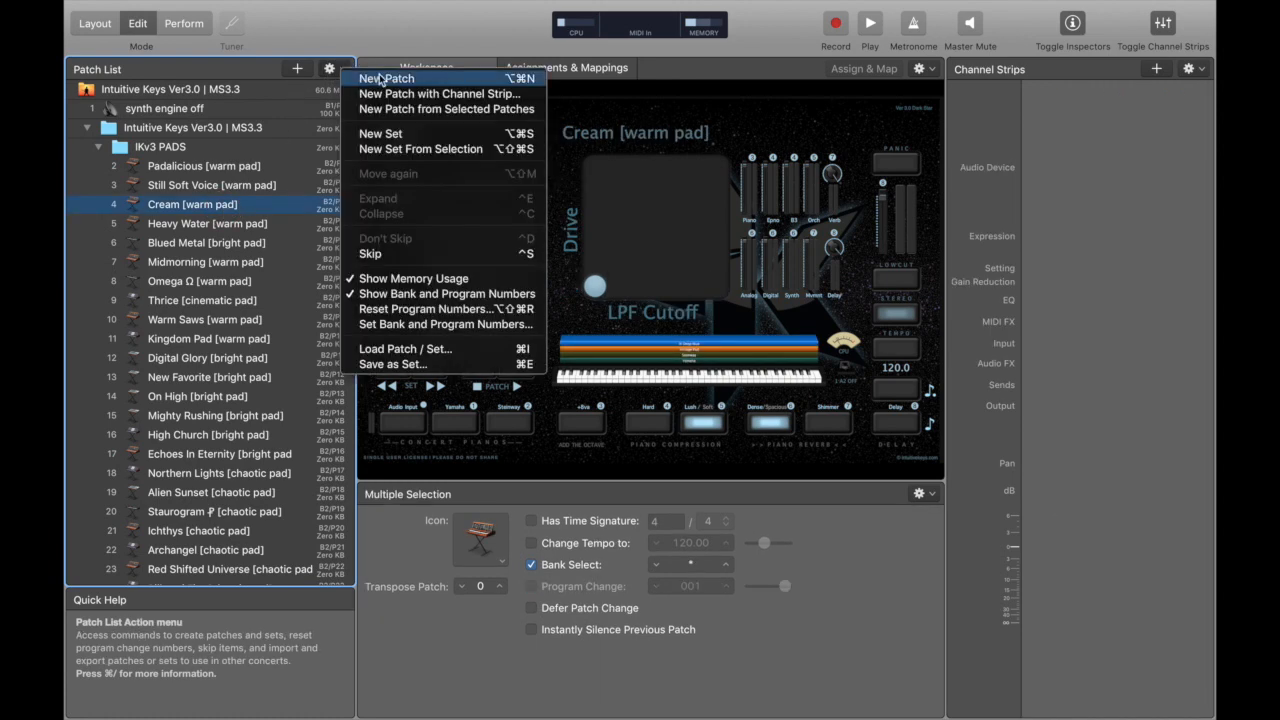
{"action": "left_click", "coordinate": [398, 110]}
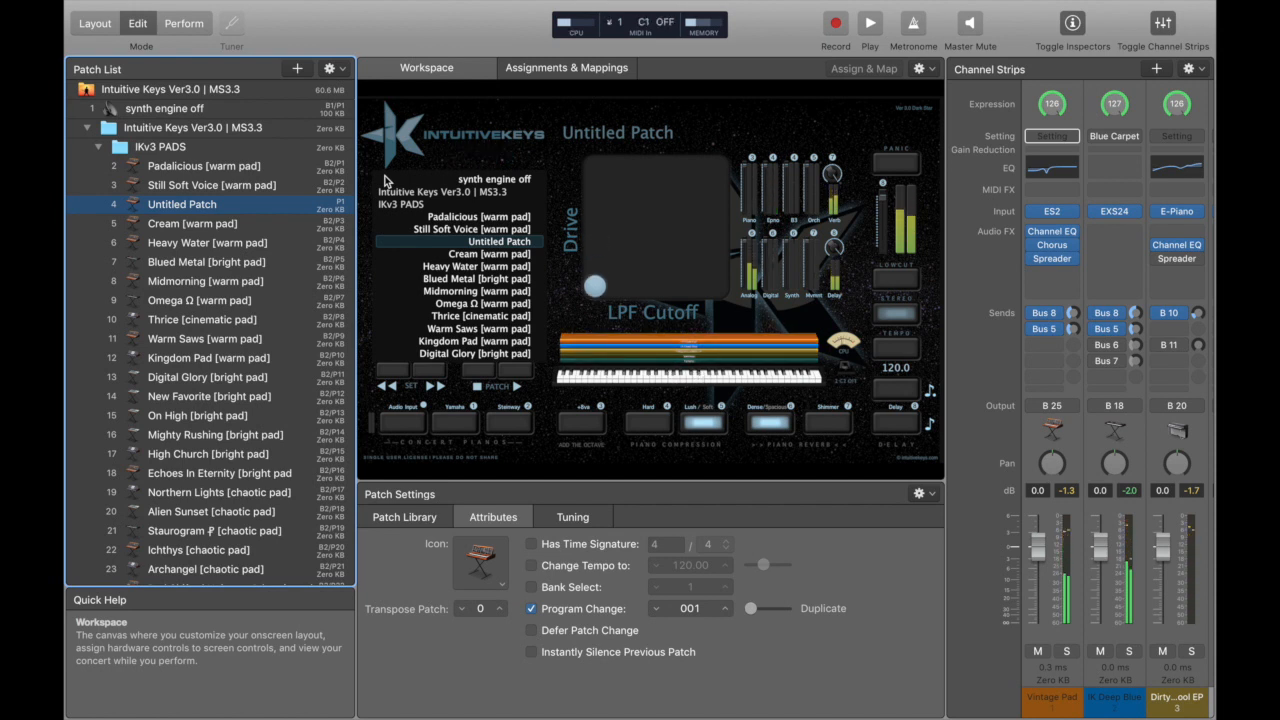
{"action": "left_click_drag", "start_coordinate": [172, 210], "coordinate": [225, 102]}
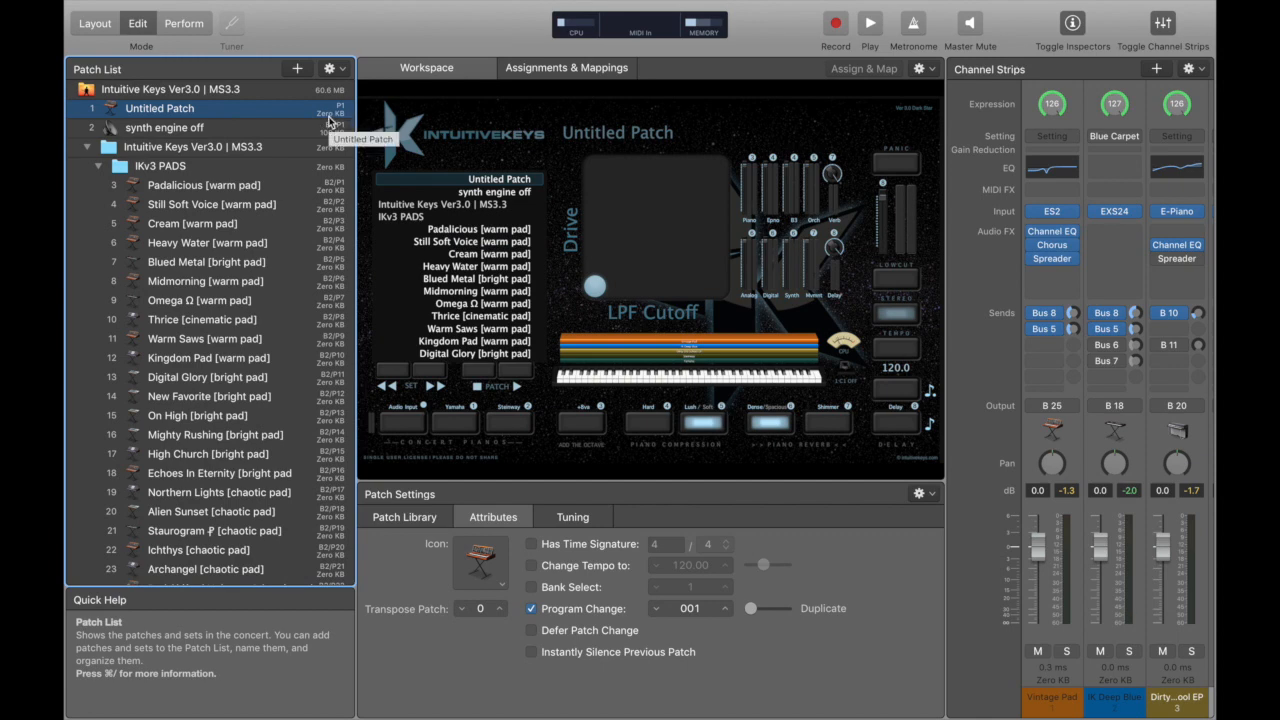
Collapse the IKv3 PADS, IKv3 KEYBOARD, IKv3 MOVEMENT and IKv3 ORCHESTRAL sets, keeping the main Intuitive Keys set expanded.
{"action": "left_click", "coordinate": [90, 148]}
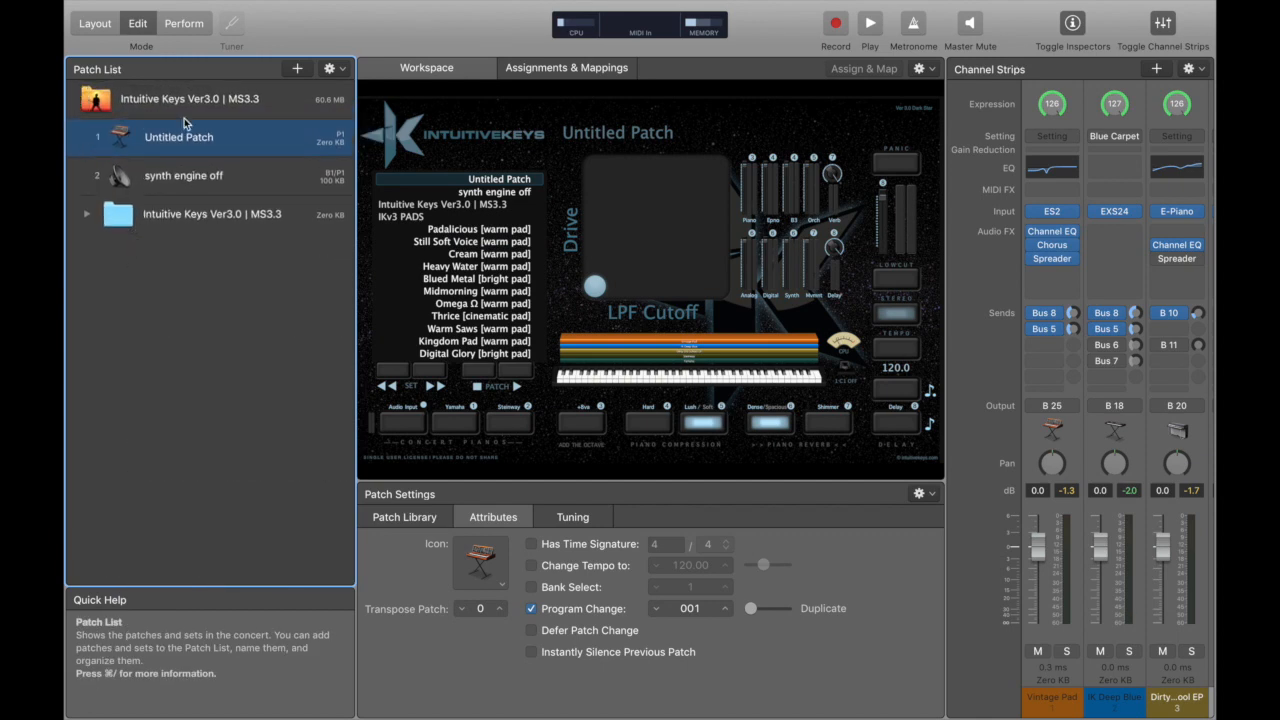
{"action": "left_click", "coordinate": [88, 218]}
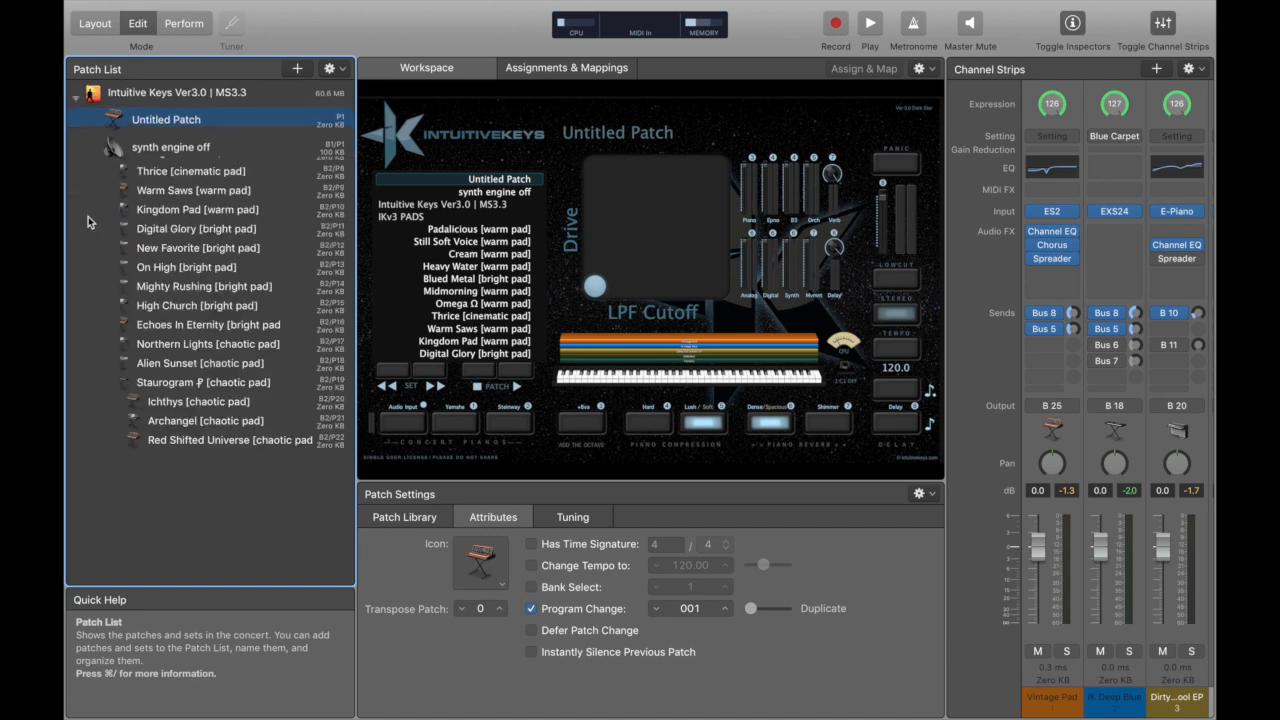
{"action": "left_click", "coordinate": [97, 168]}
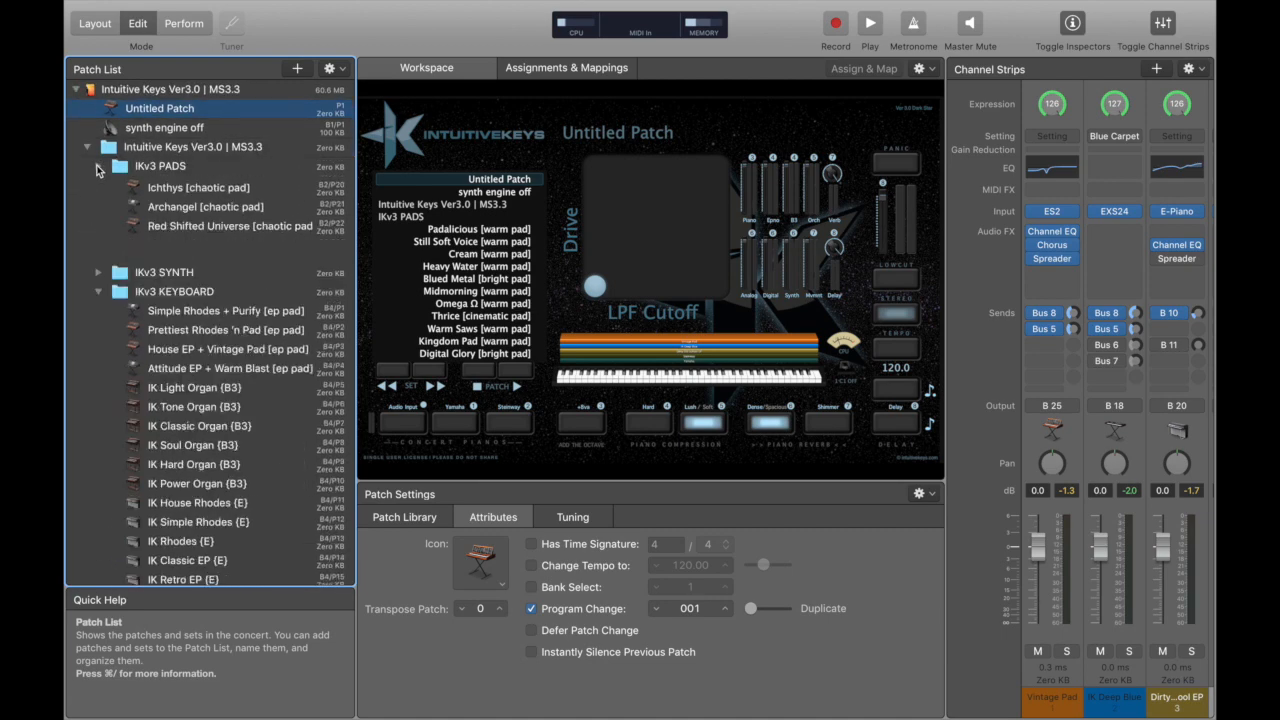
{"action": "left_click", "coordinate": [97, 206]}
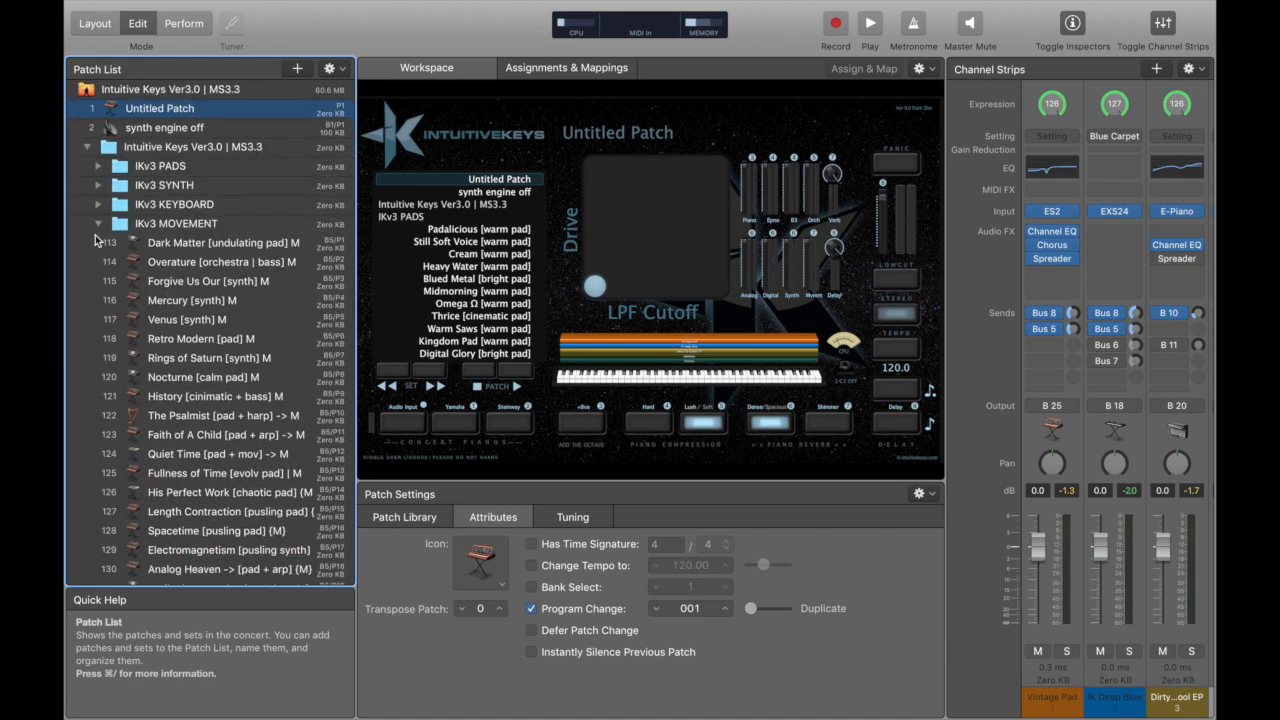
{"action": "left_click", "coordinate": [98, 224]}
{"action": "left_click", "coordinate": [100, 244]}
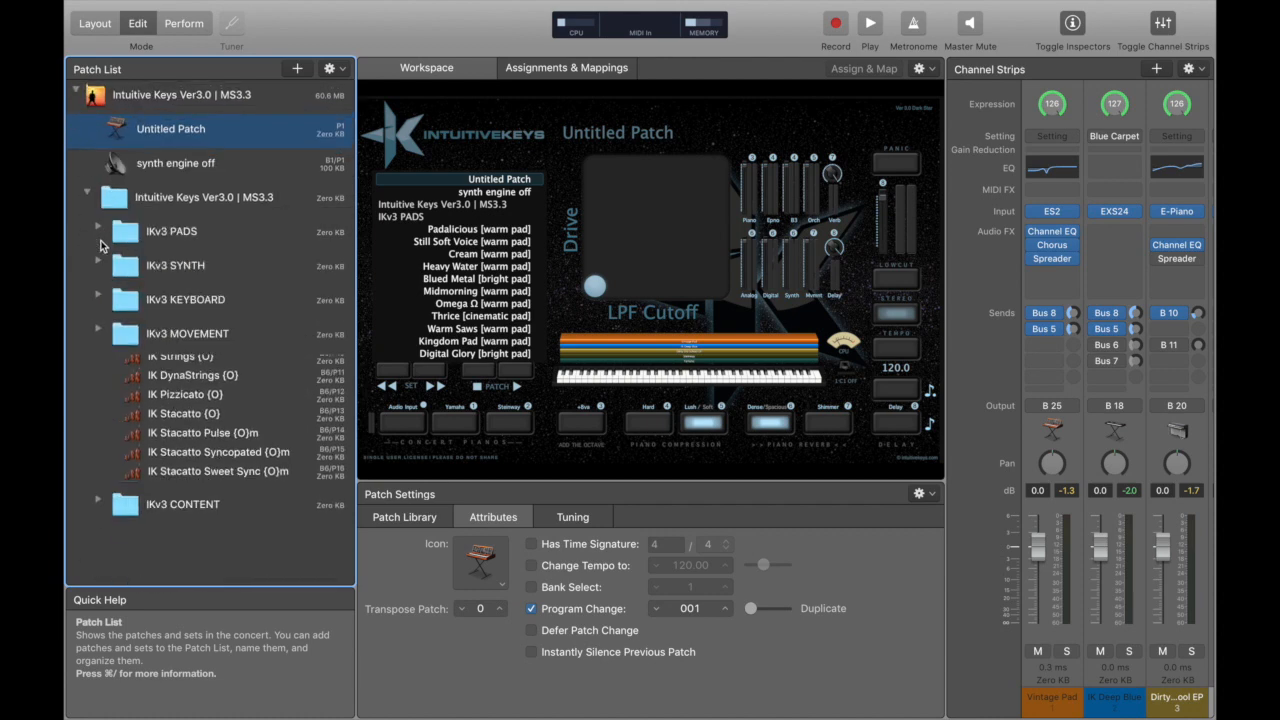
Take the concert out of full screen and import the Alecias Keys Auditorium IK PIANO patch from the IK_Pianos folder inside MainStage's IK_Legacy folder.
{"action": "mouse_move", "coordinate": [128, 4]}
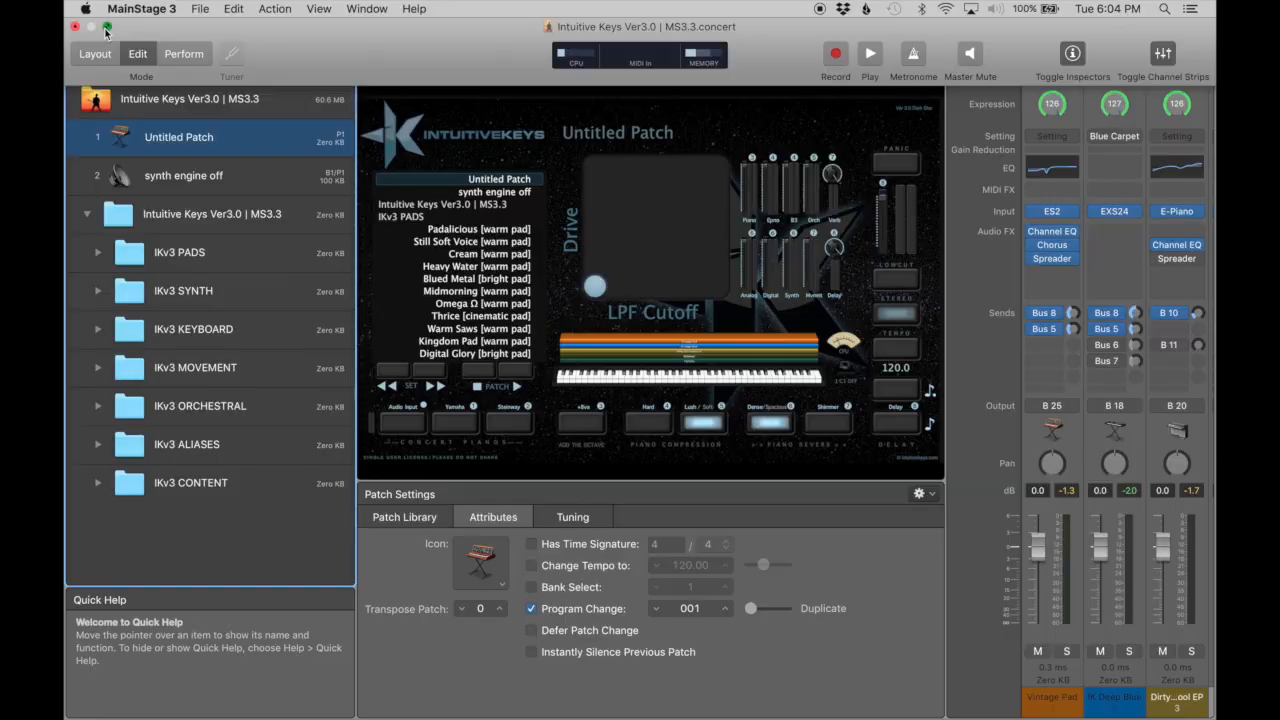
{"action": "left_click", "coordinate": [106, 30]}
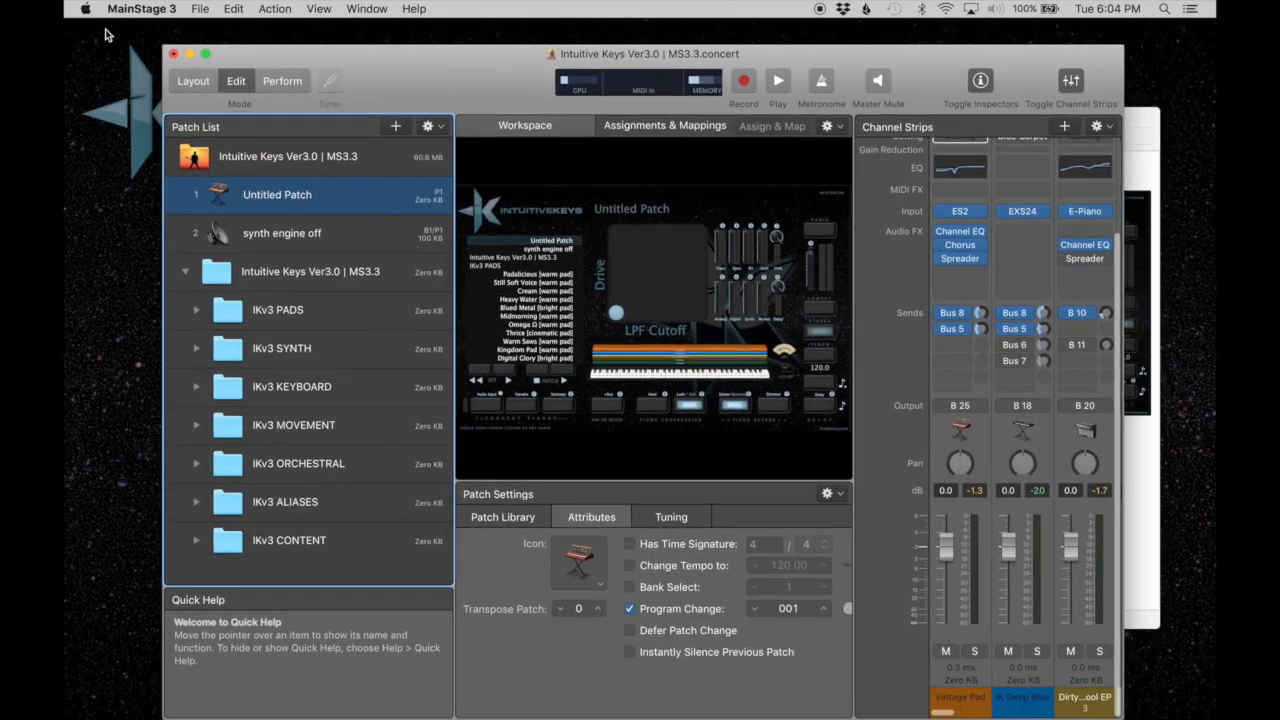
{"action": "left_click", "coordinate": [434, 129]}
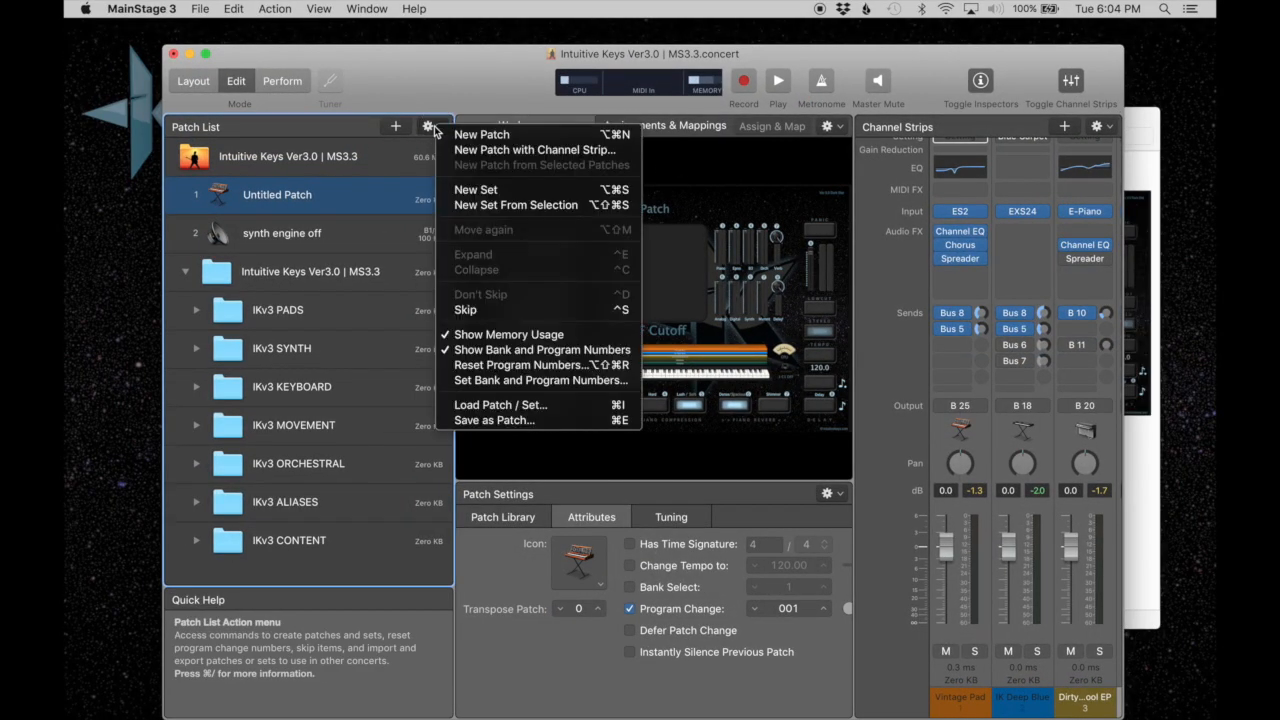
{"action": "left_click", "coordinate": [492, 408]}
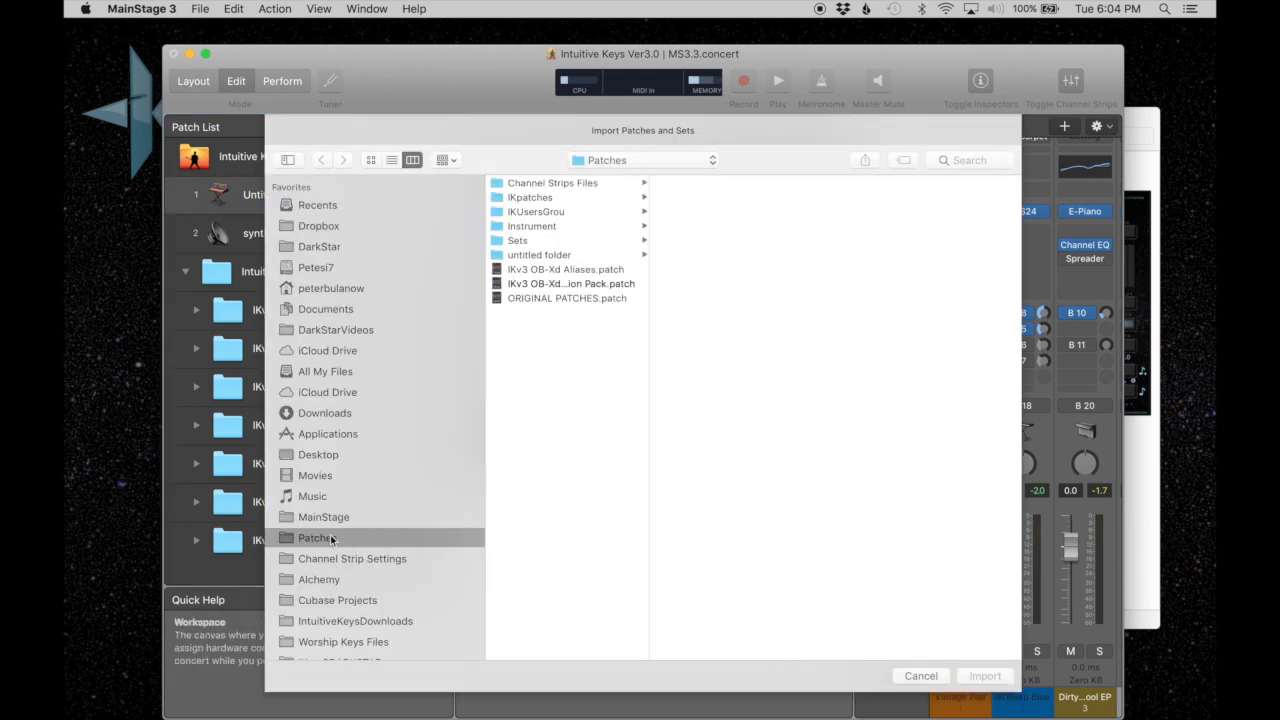
{"action": "left_click", "coordinate": [320, 518]}
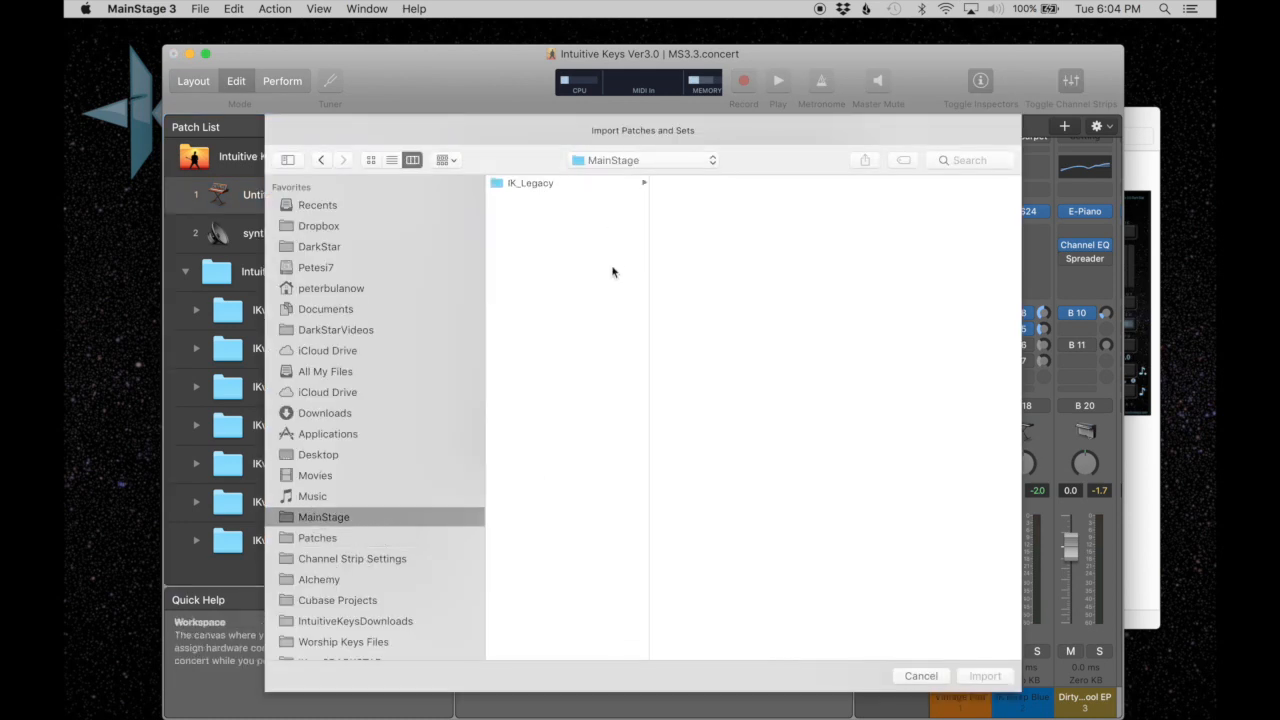
{"action": "left_click", "coordinate": [543, 181]}
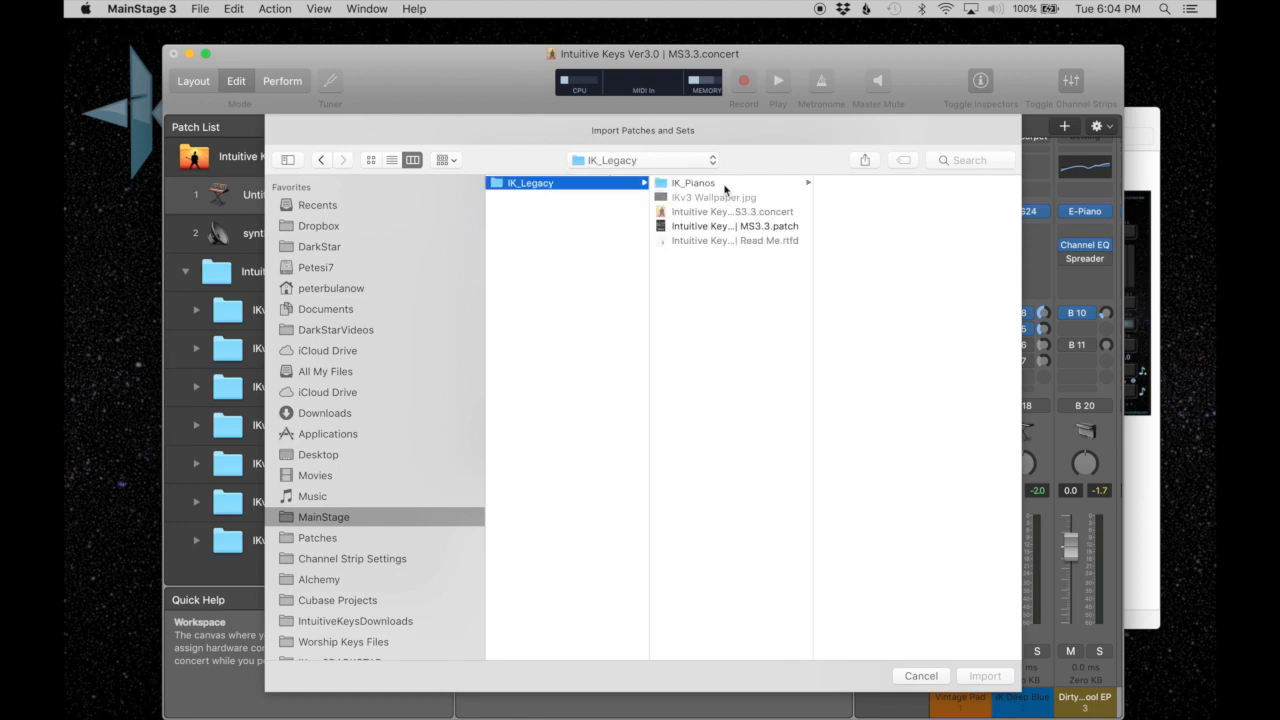
{"action": "left_click", "coordinate": [724, 185]}
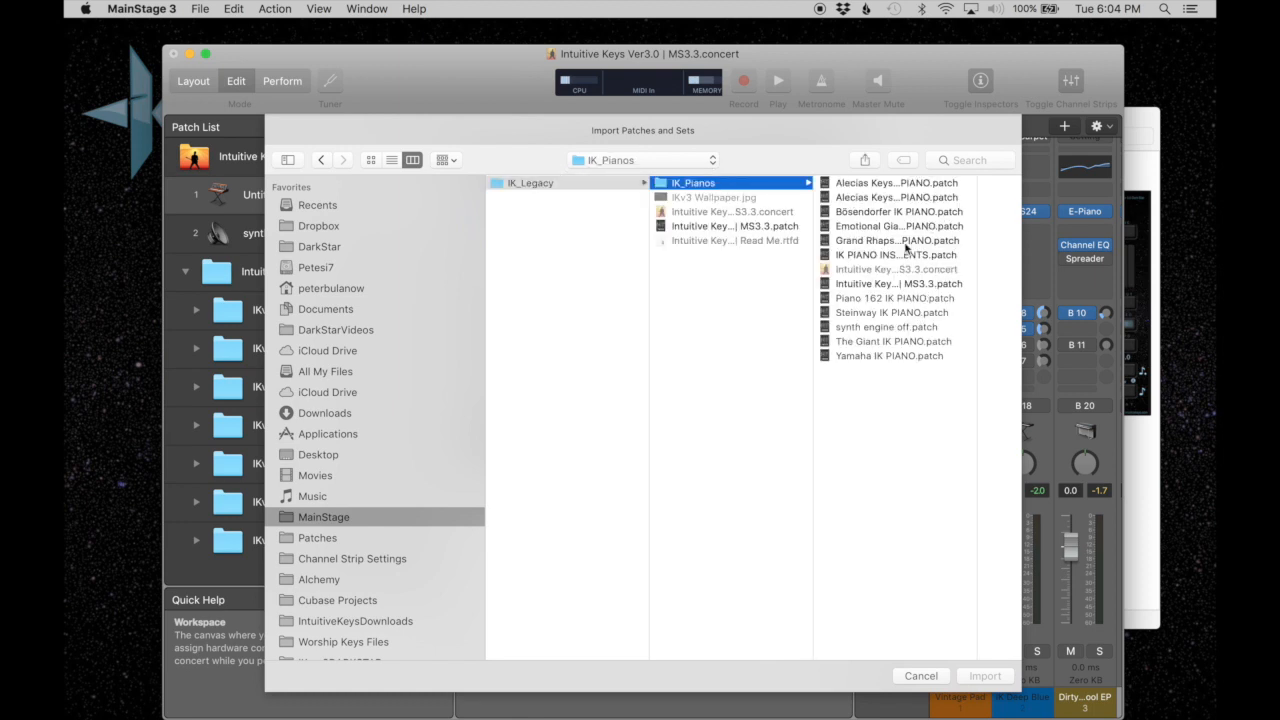
{"action": "left_click", "coordinate": [893, 183]}
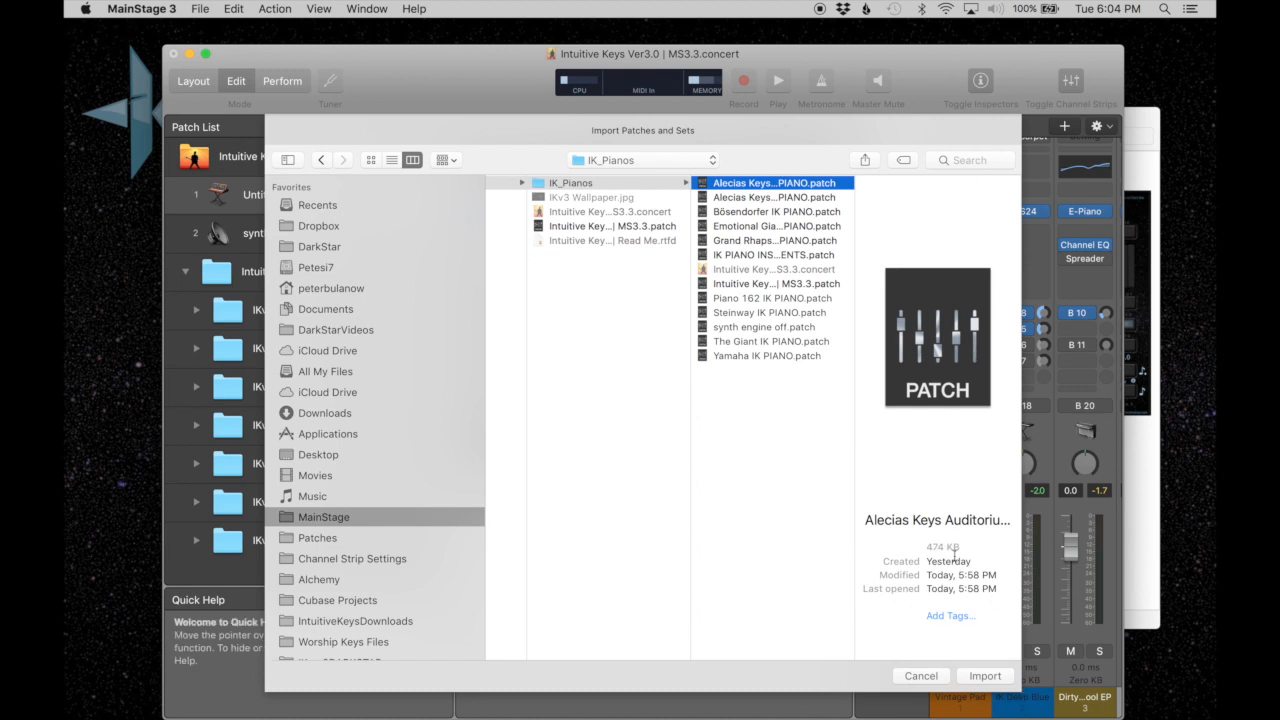
{"action": "left_click", "coordinate": [982, 676]}
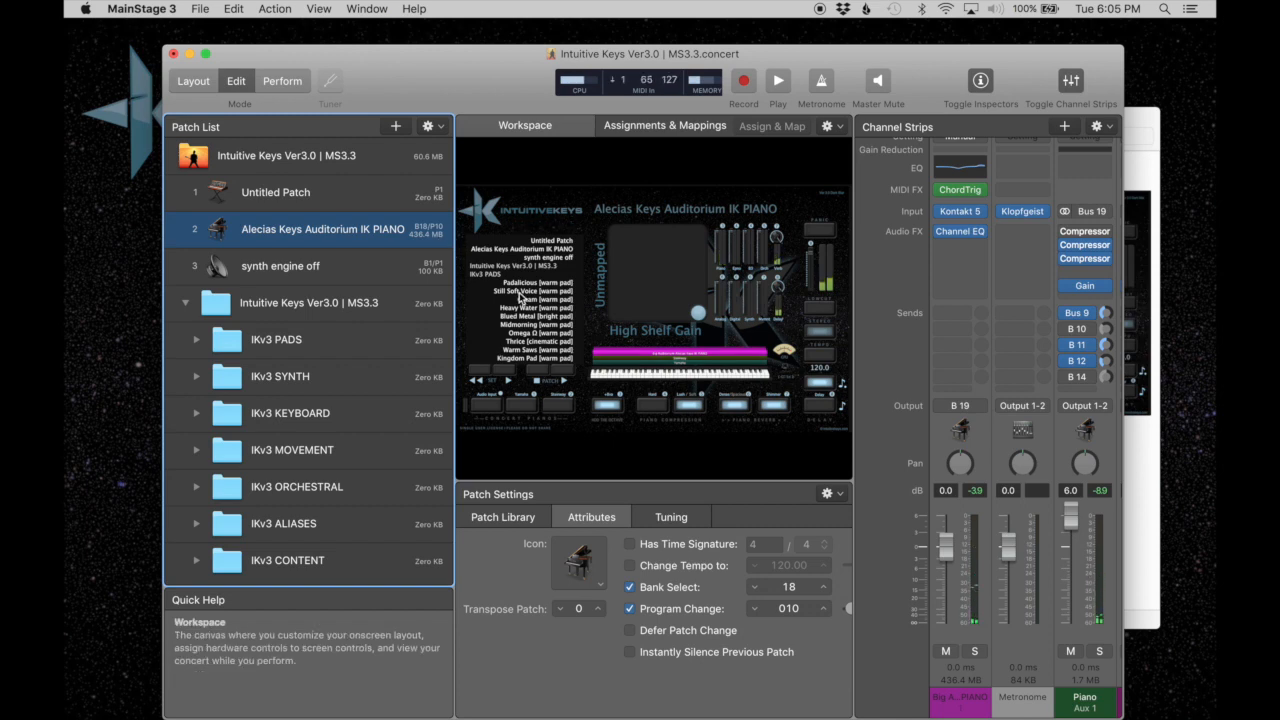
Switch to Finder, add the Emotional Giant IK PIANO patch from the IK_Pianos folder to the concert's patch list, and return to MainStage.
{"action": "left_click", "coordinate": [1139, 155]}
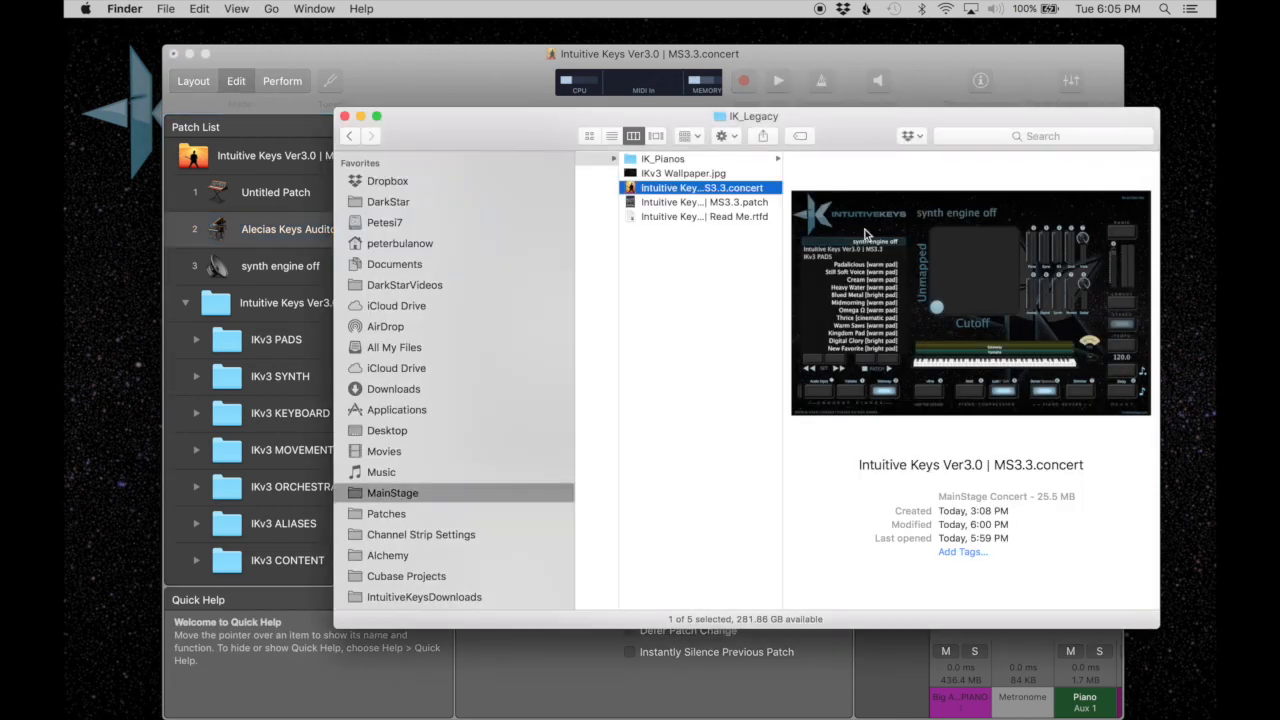
{"action": "left_click", "coordinate": [722, 160]}
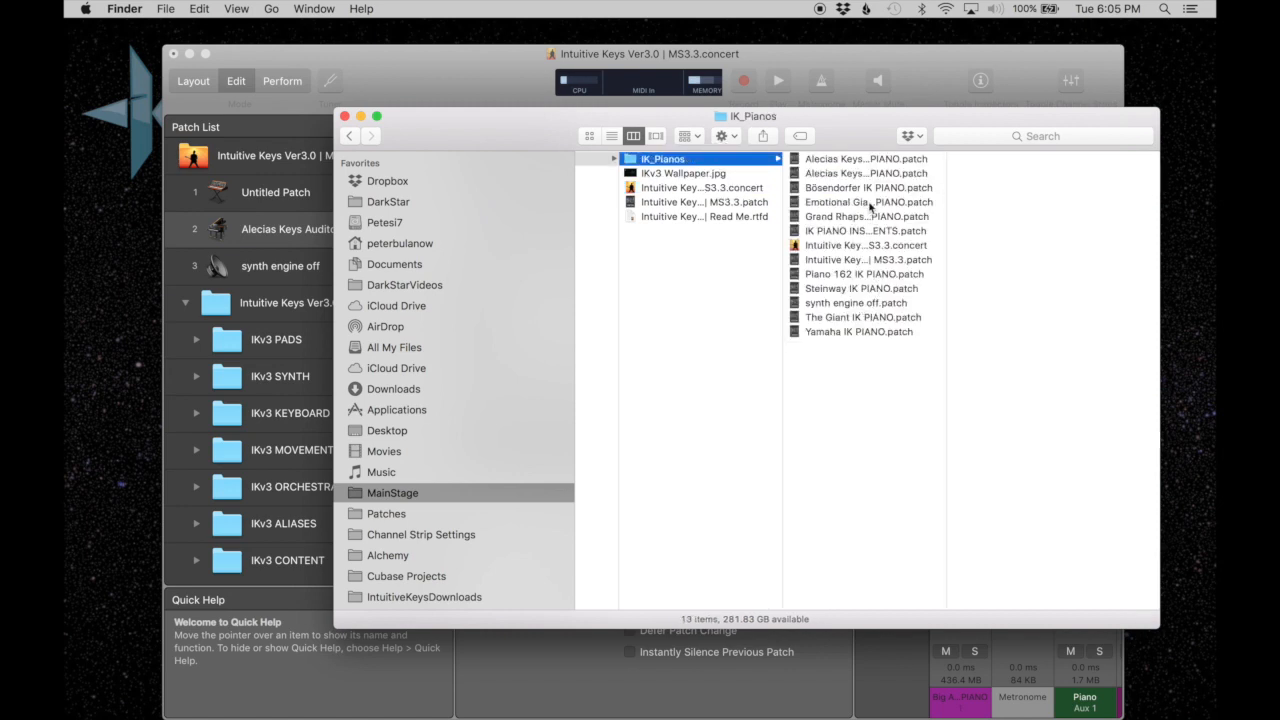
{"action": "left_click_drag", "start_coordinate": [870, 206], "coordinate": [276, 207]}
{"action": "left_click", "coordinate": [345, 101]}
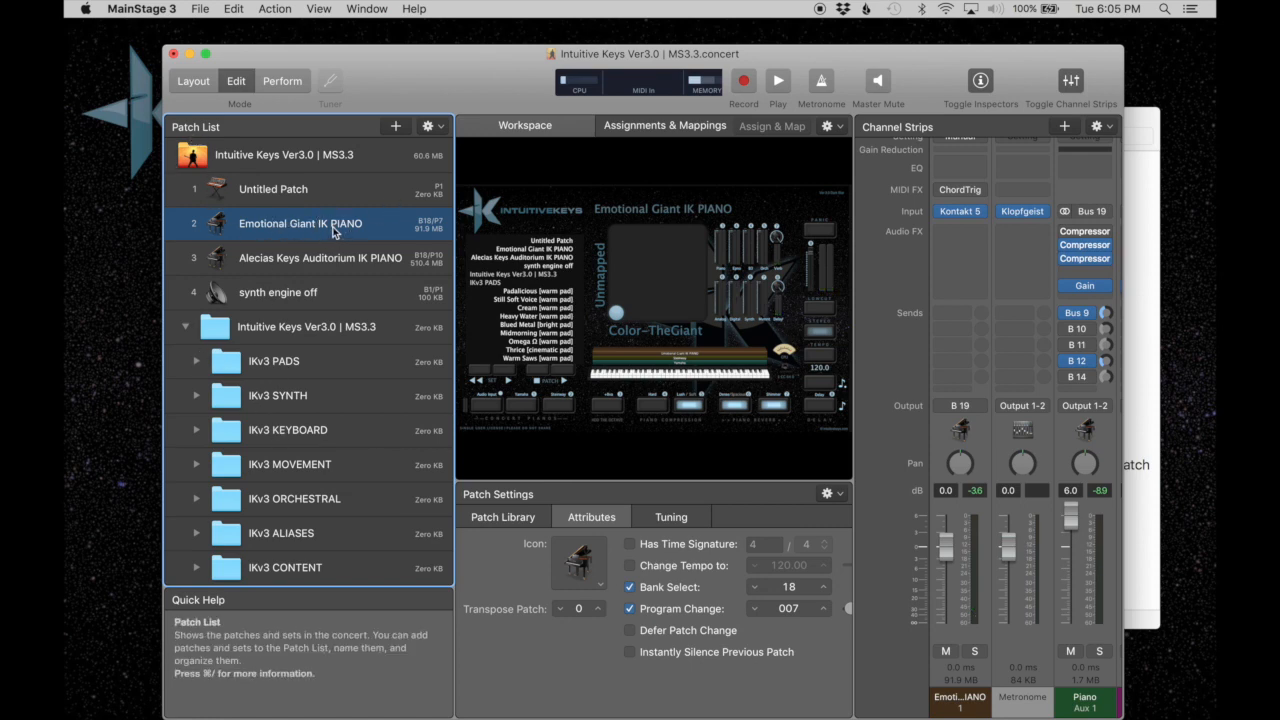
Move both imported piano patches out below the main Intuitive Keys set and collapse that set.
{"action": "left_click", "coordinate": [351, 257], "text": "shift"}
{"action": "left_click_drag", "start_coordinate": [351, 257], "coordinate": [300, 378]}
{"action": "left_click", "coordinate": [190, 332]}
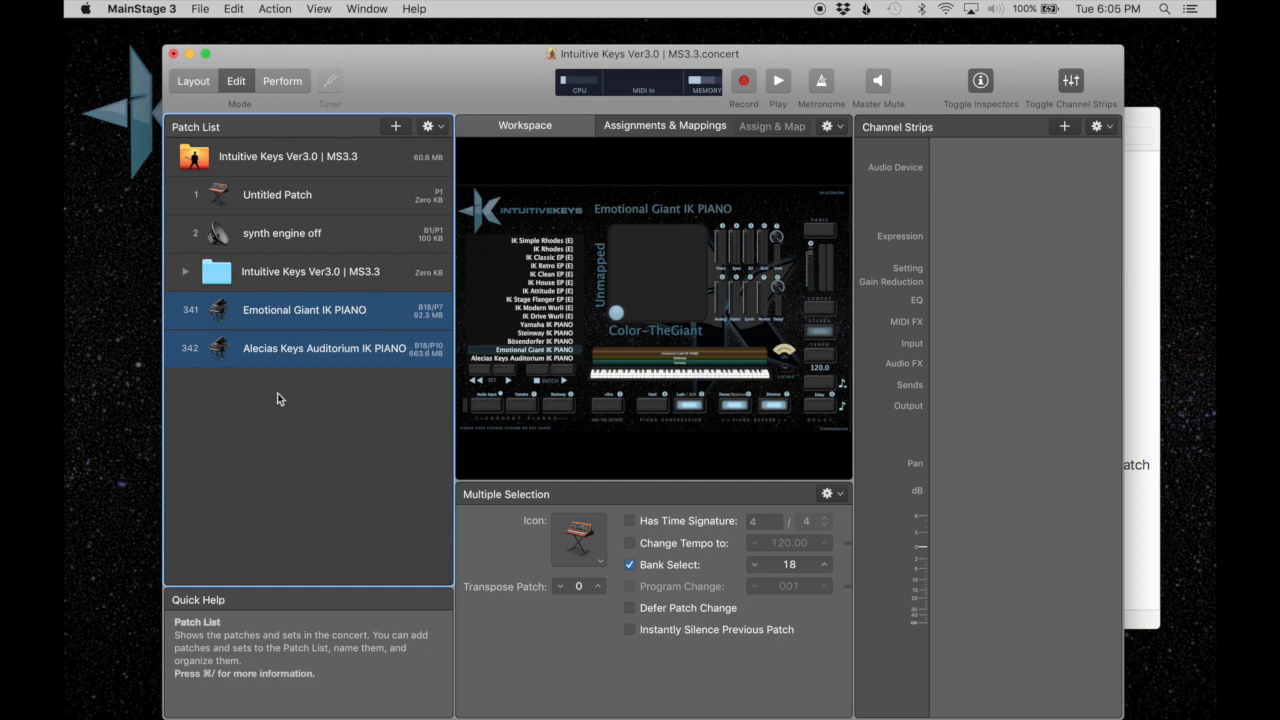
Duplicate the Emotional Giant and Alecias Keys Auditorium piano patches together.
{"action": "left_click", "coordinate": [309, 345]}
{"action": "left_click", "coordinate": [289, 322]}
{"action": "left_click", "coordinate": [289, 353]}
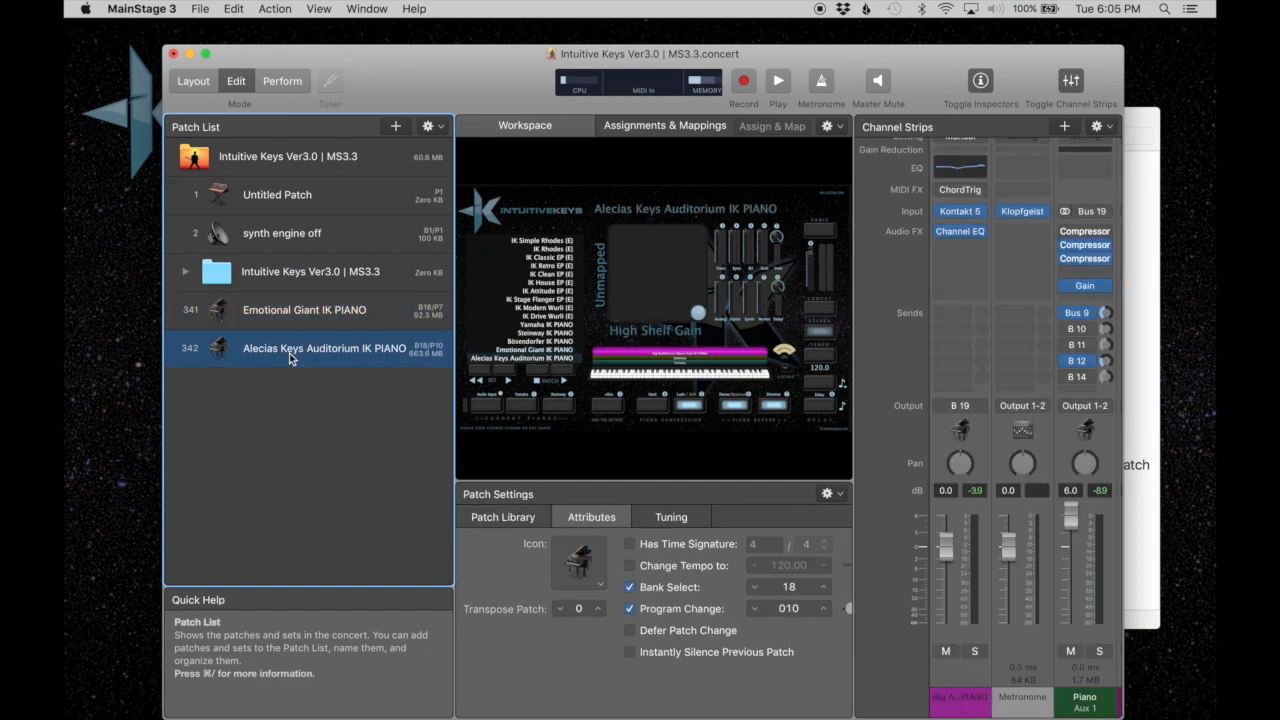
{"action": "left_click", "coordinate": [321, 316], "text": "shift"}
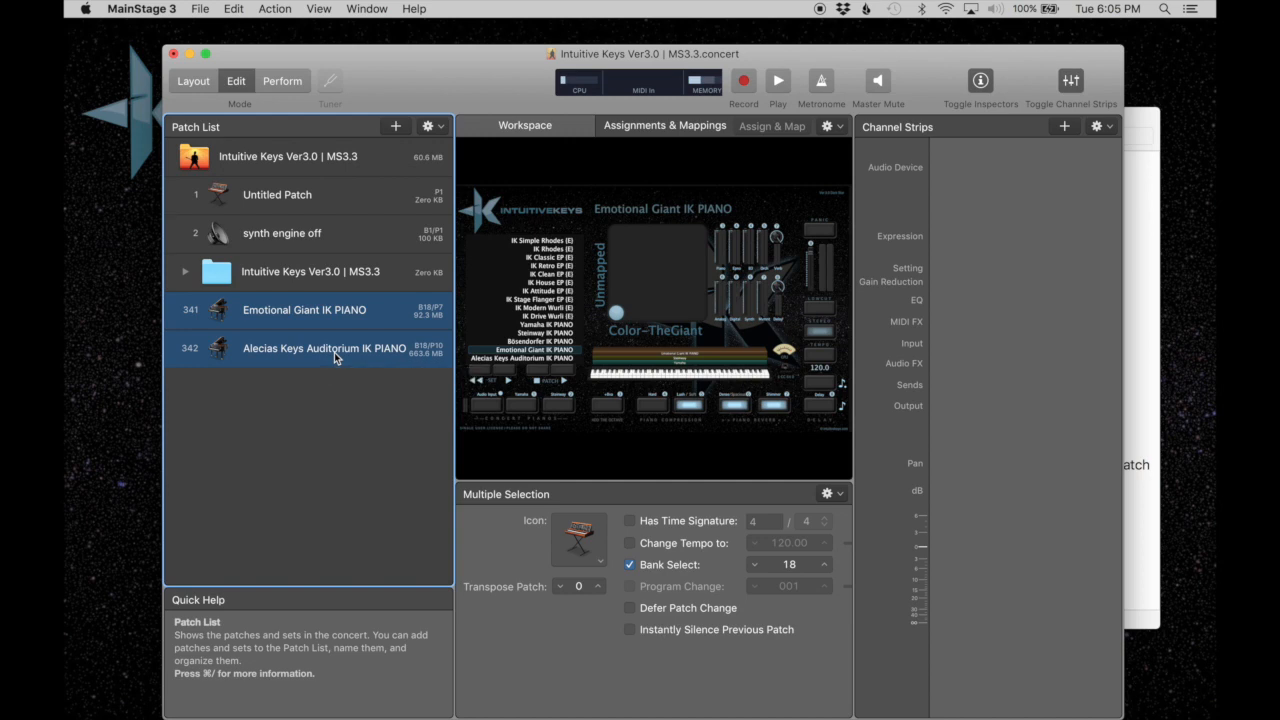
{"action": "key", "text": "super+d"}
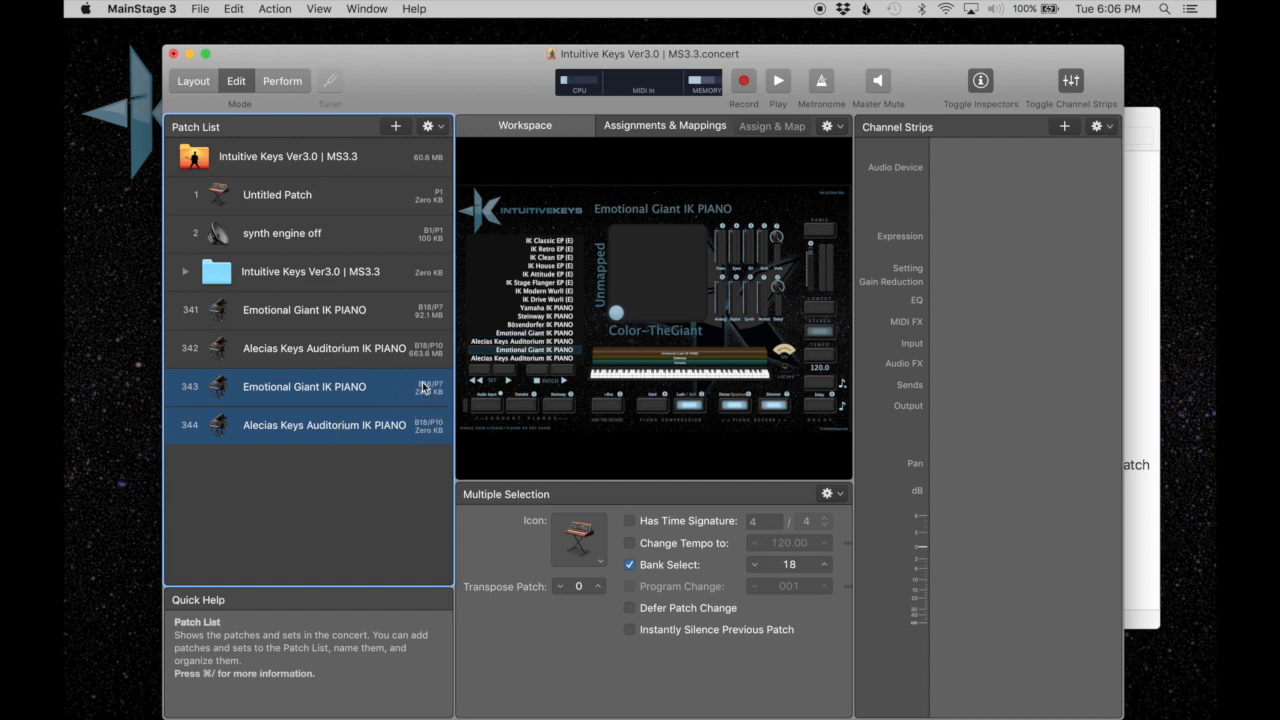
Expand the main Intuitive Keys set, move the original two imported pianos into the IKv3 CONTENT set, and collapse IKv3 CONTENT.
{"action": "left_click", "coordinate": [189, 273]}
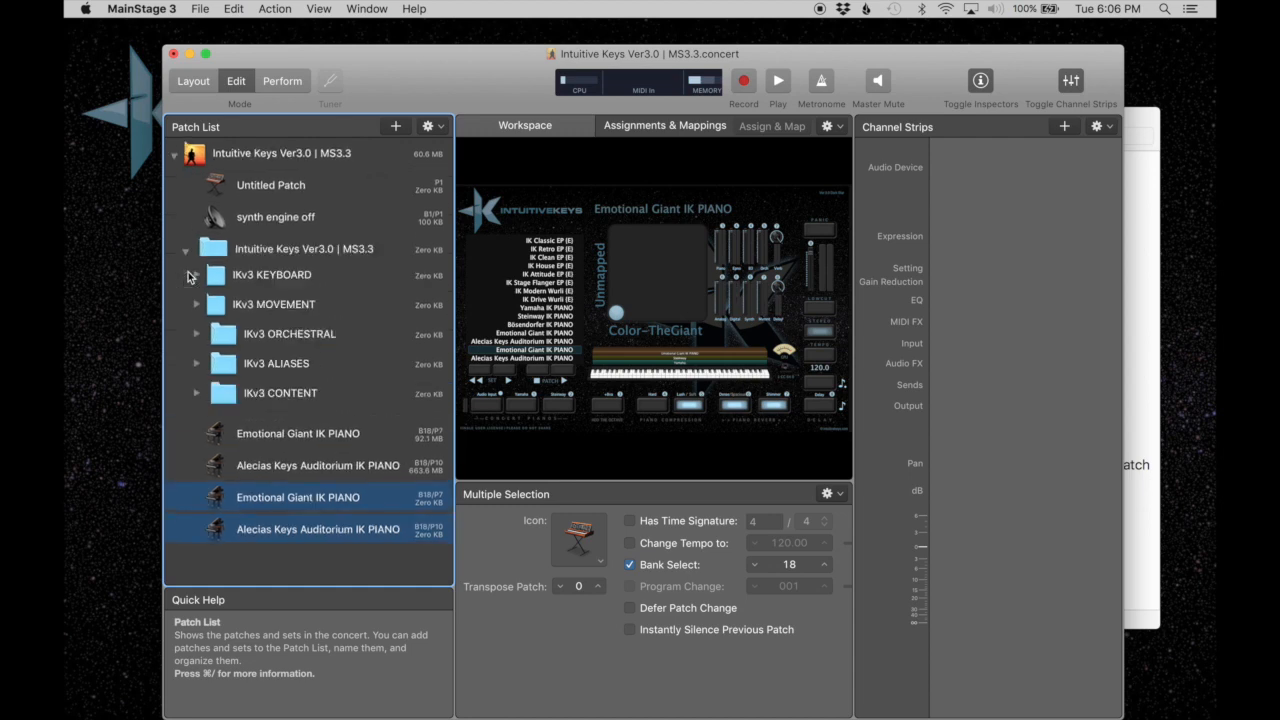
{"action": "left_click", "coordinate": [280, 510]}
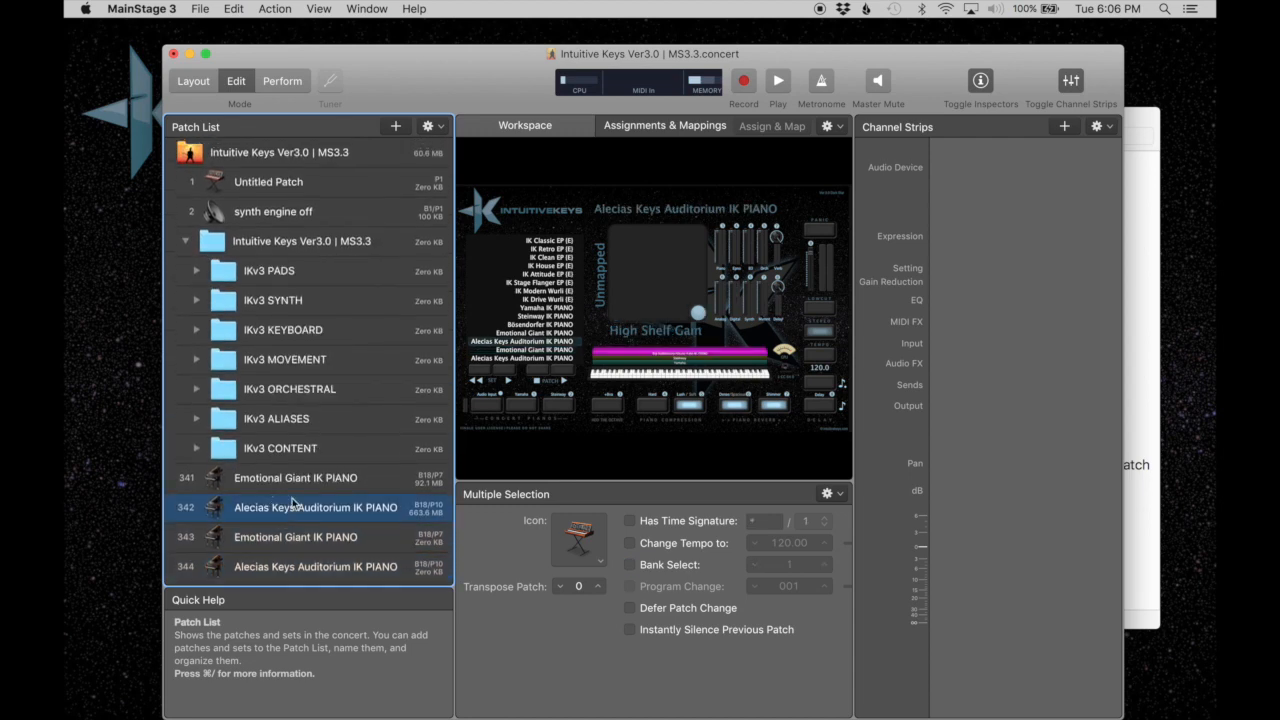
{"action": "left_click", "coordinate": [300, 478], "text": "shift"}
{"action": "mouse_move", "coordinate": [308, 466]}
{"action": "left_mouse_down"}
{"action": "mouse_move", "coordinate": [255, 450]}
{"action": "mouse_move", "coordinate": [308, 450]}
{"action": "left_mouse_up"}
{"action": "scroll", "coordinate": [307, 452], "scroll_direction": "up", "scroll_amount": 20}
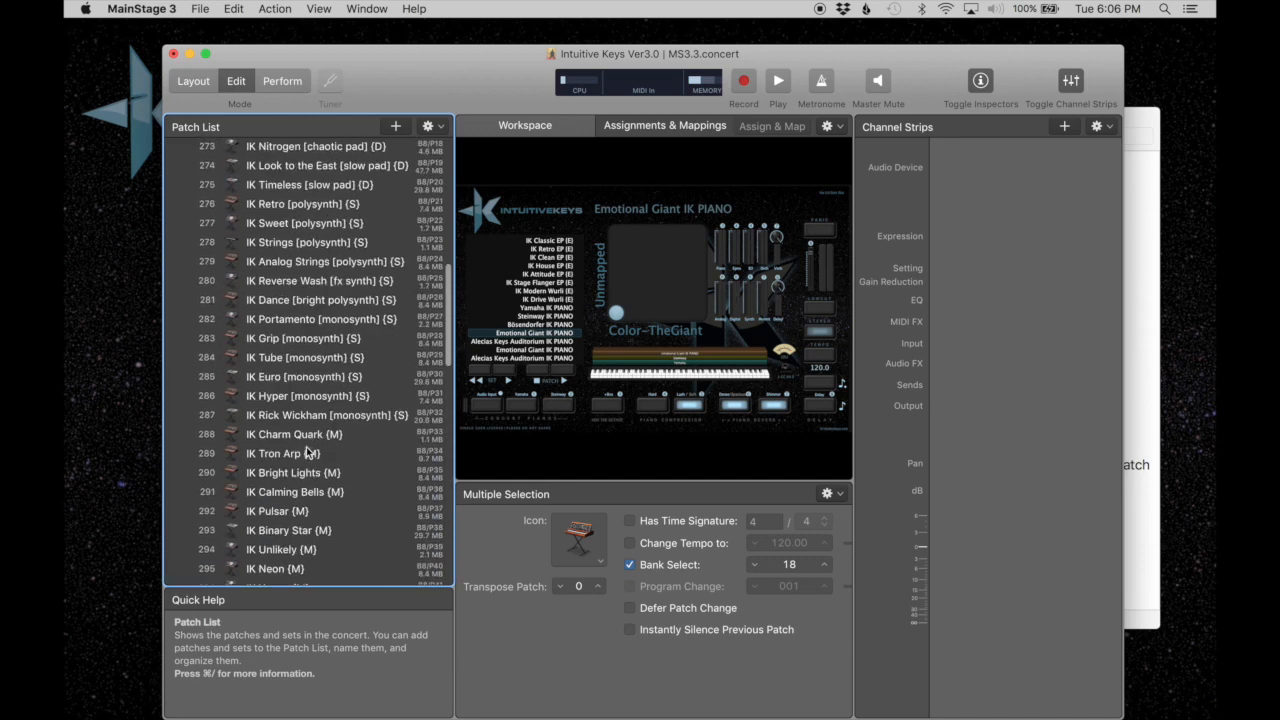
{"action": "left_click", "coordinate": [195, 260]}
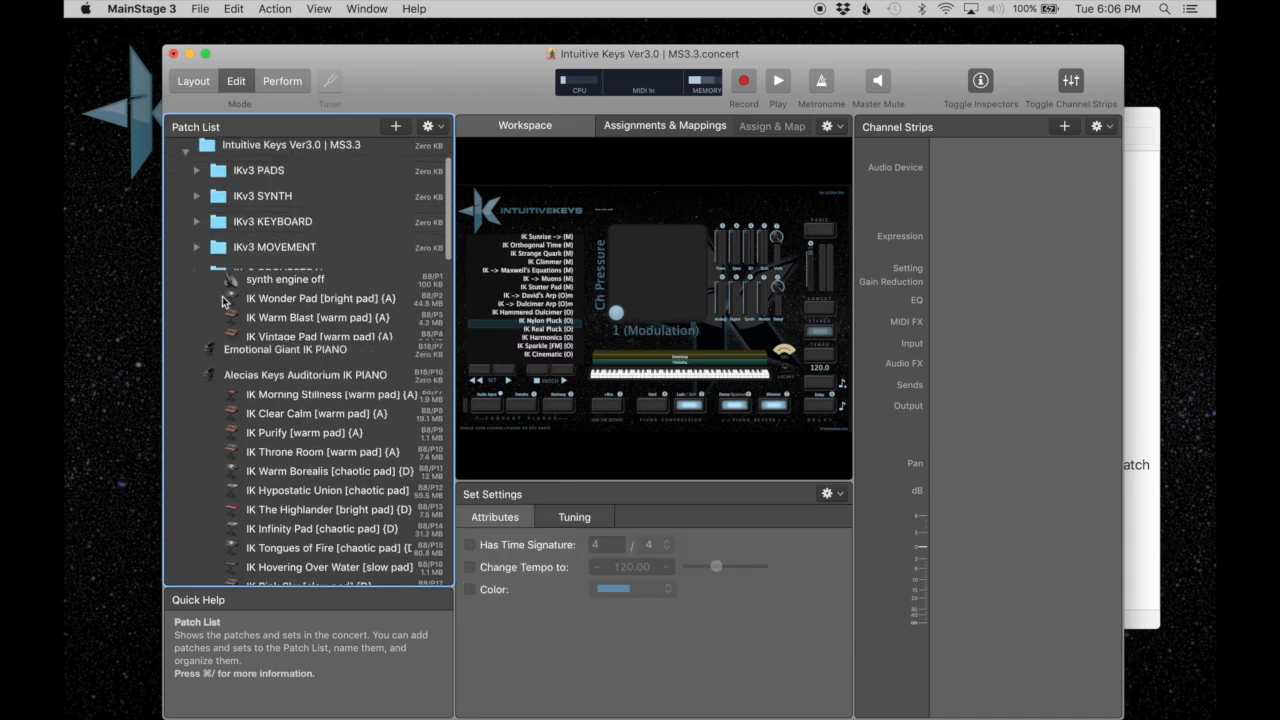
Move the two duplicated piano patches into the IKv3 KEYBOARD set after the Bösendorfer piano and collapse the set.
{"action": "left_click", "coordinate": [330, 535]}
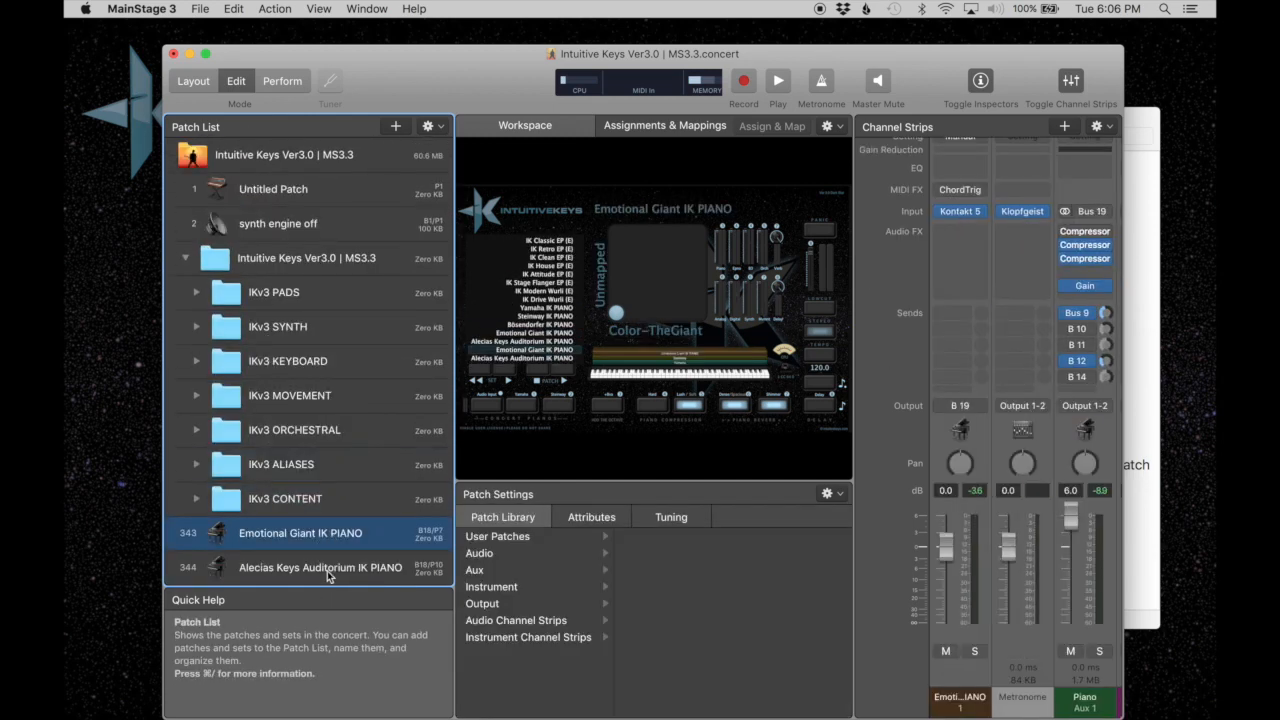
{"action": "left_click", "coordinate": [327, 571], "text": "shift"}
{"action": "left_click_drag", "start_coordinate": [333, 536], "coordinate": [343, 362]}
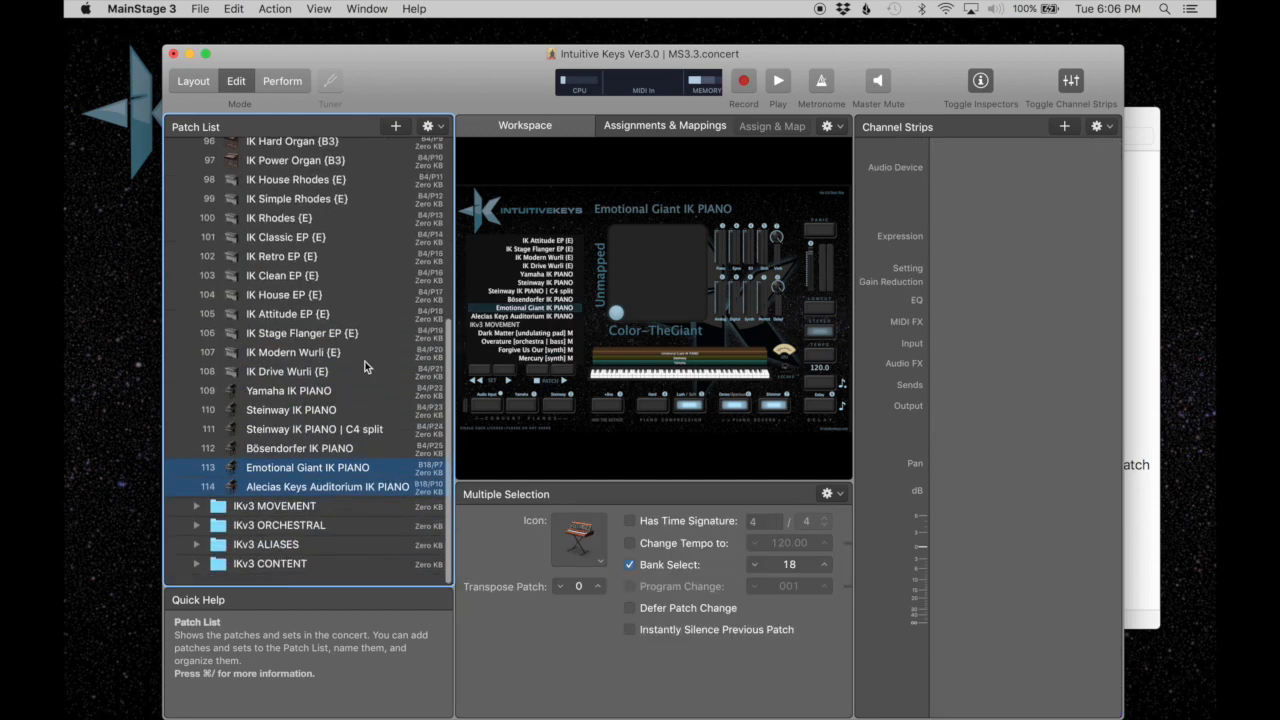
{"action": "scroll", "coordinate": [363, 366], "scroll_direction": "up", "scroll_amount": 10}
{"action": "left_click", "coordinate": [197, 265]}
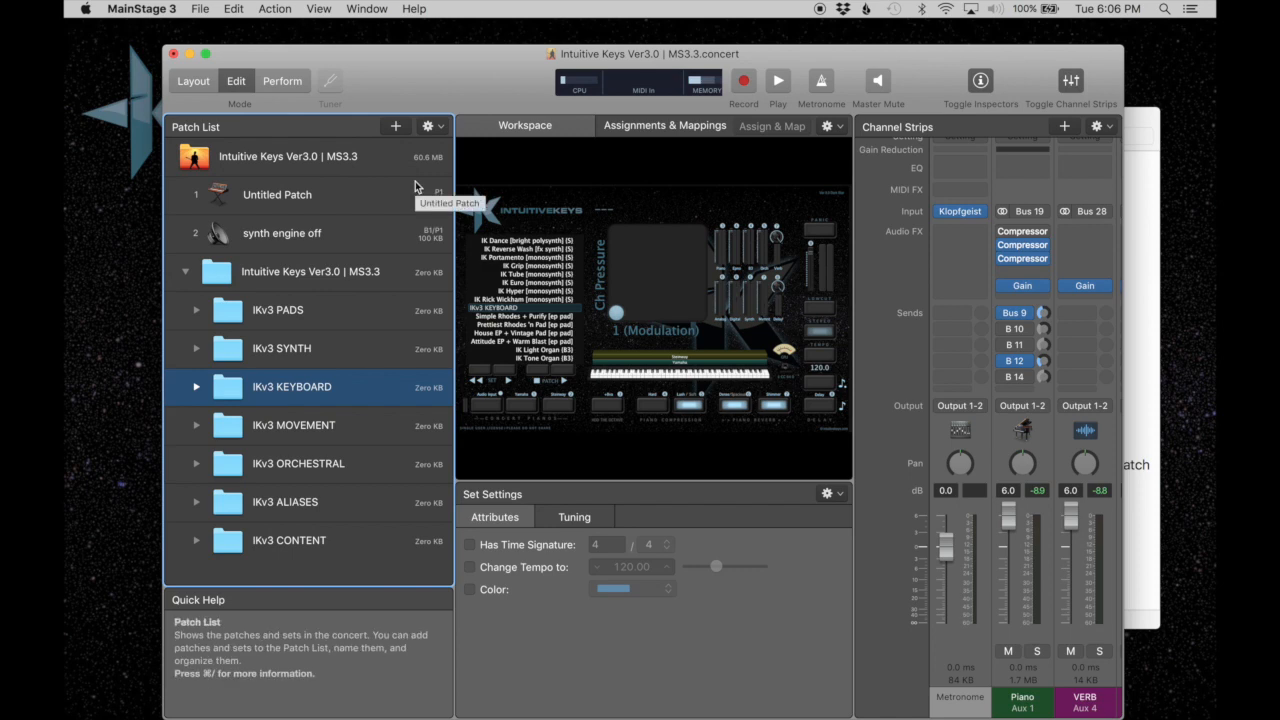
{"action": "left_click", "coordinate": [200, 8]}
{"action": "left_click", "coordinate": [252, 160]}
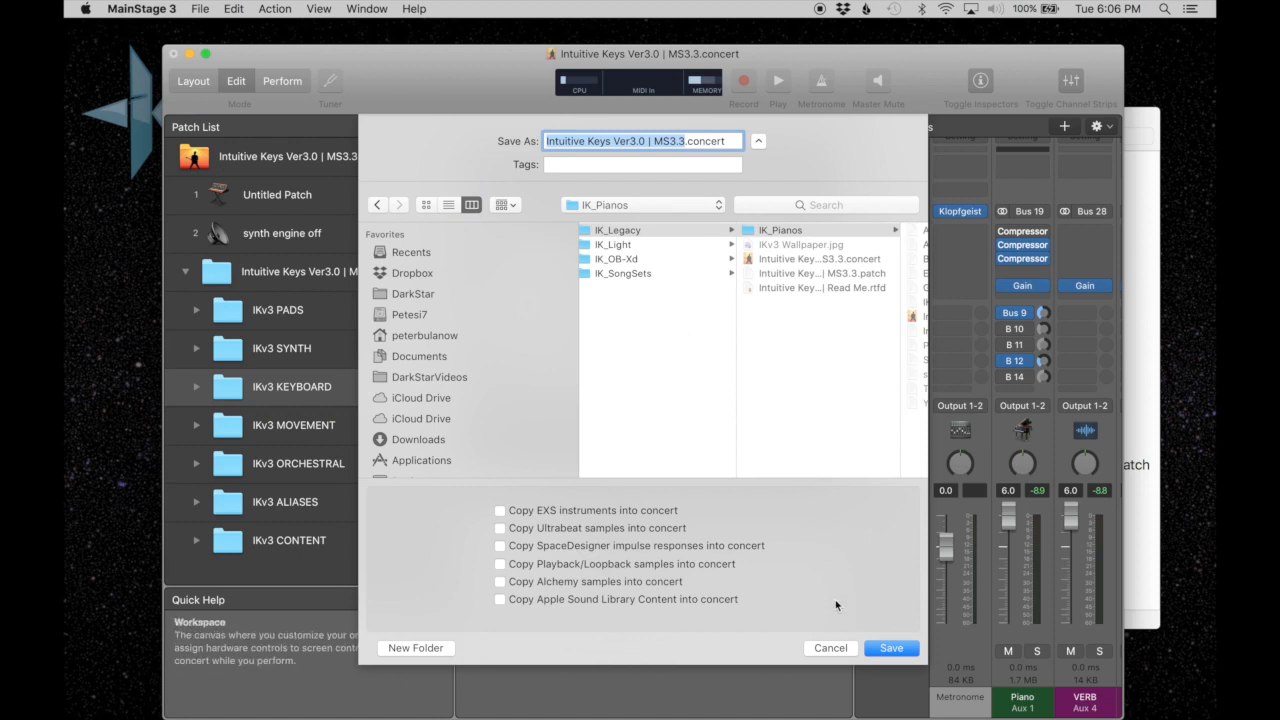
{"action": "left_click", "coordinate": [830, 647]}
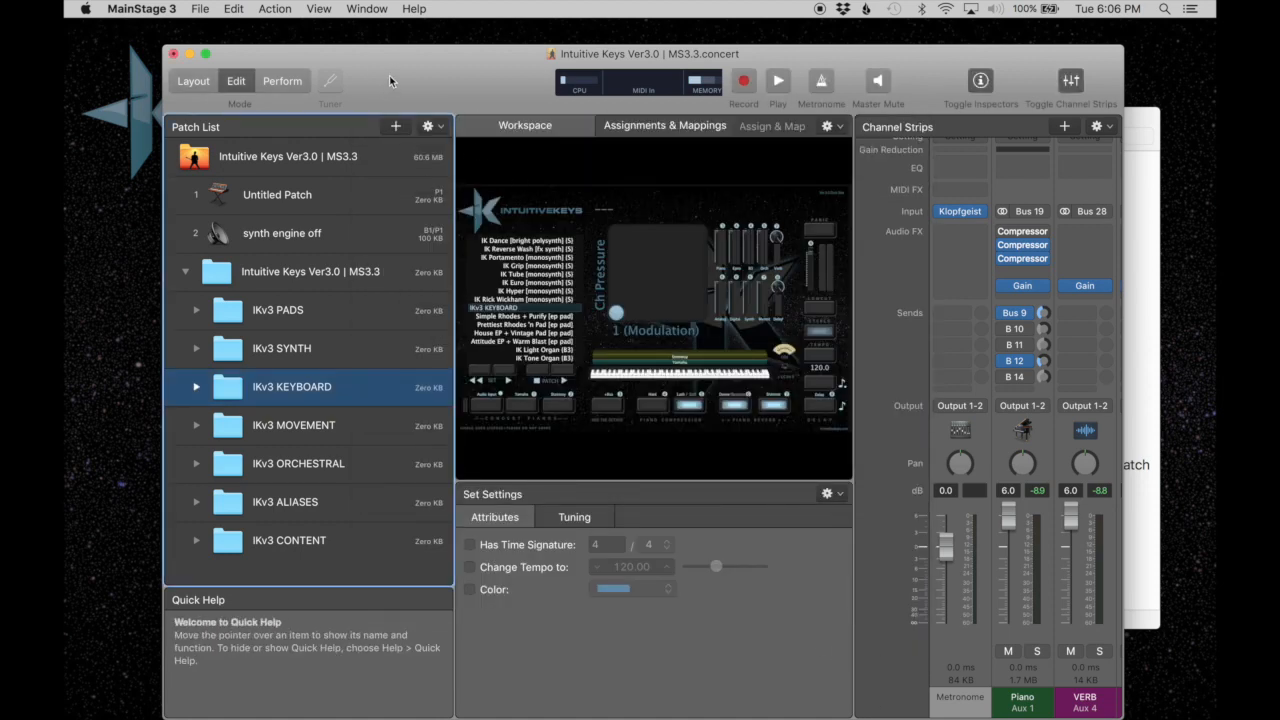
Close the Intuitive Keys concert.
{"action": "key", "text": "super+w"}
{"action": "left_click", "coordinate": [582, 201]}
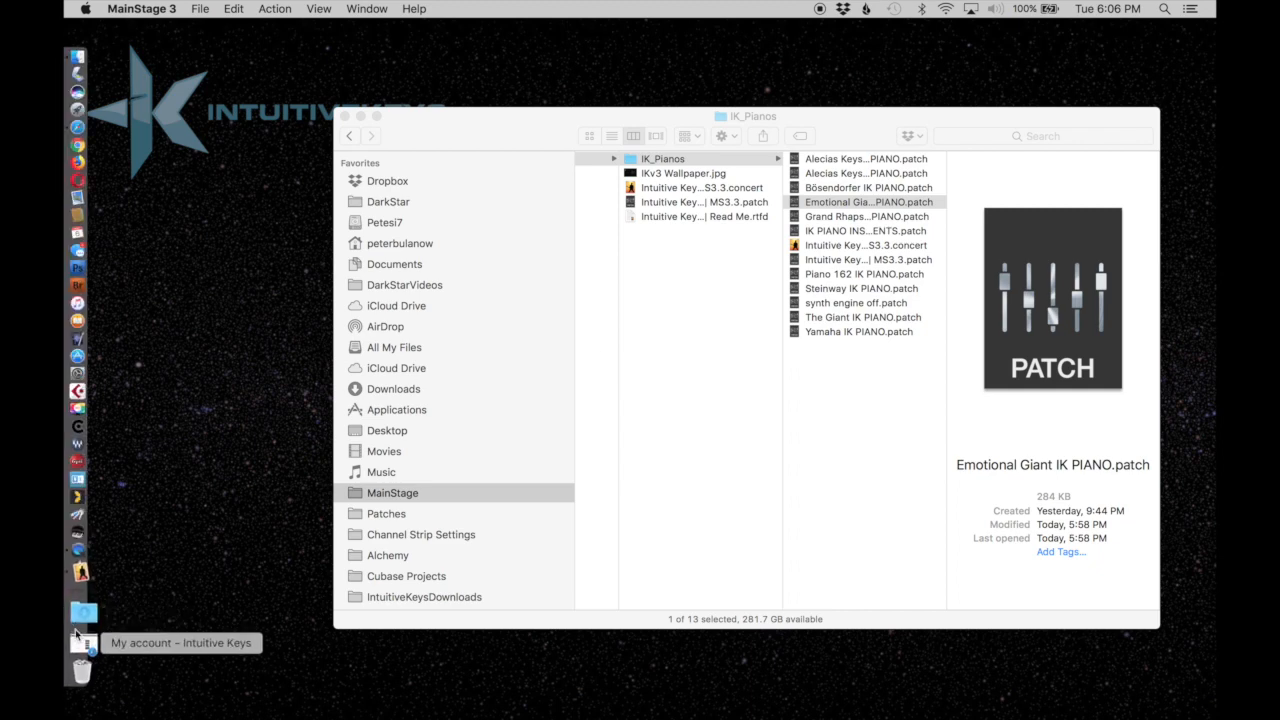
Switch to the Intuitive Keys account page in Safari and open the site's Private Users Group link.
{"action": "left_click", "coordinate": [82, 637]}
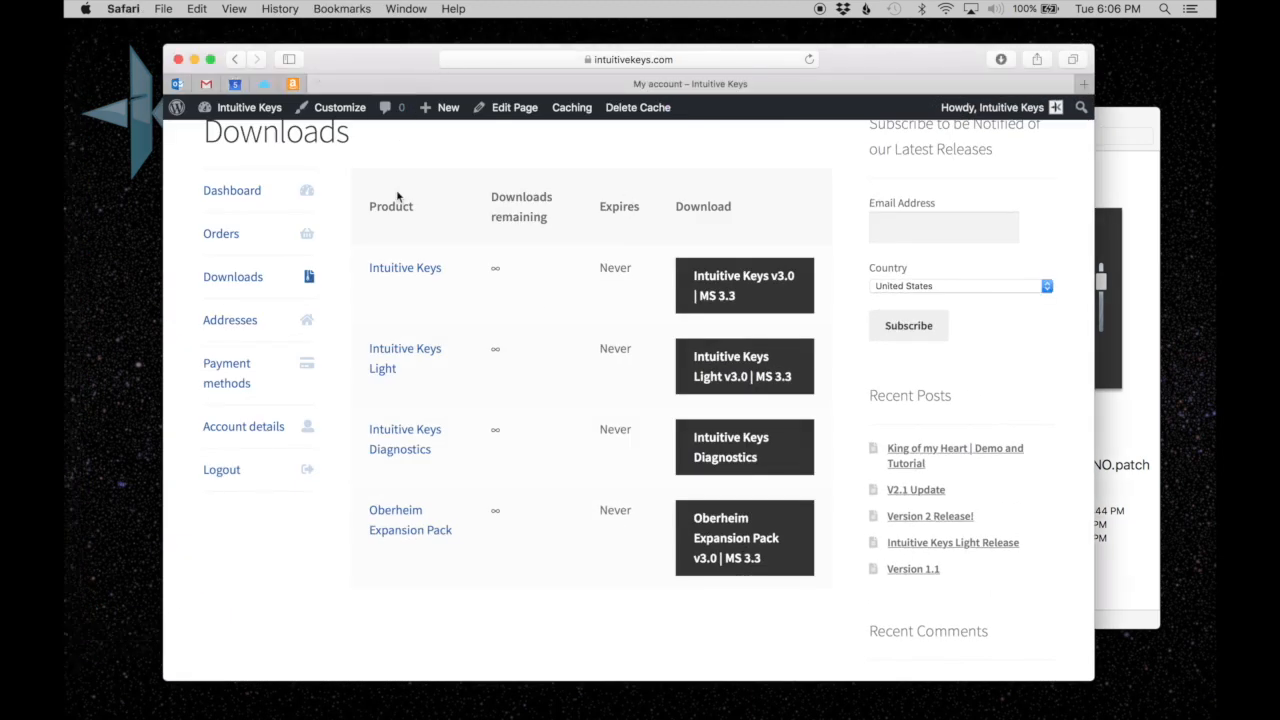
{"action": "scroll", "coordinate": [394, 194], "scroll_direction": "up", "scroll_amount": 5}
{"action": "mouse_move", "coordinate": [416, 341]}
{"action": "mouse_move", "coordinate": [543, 357]}
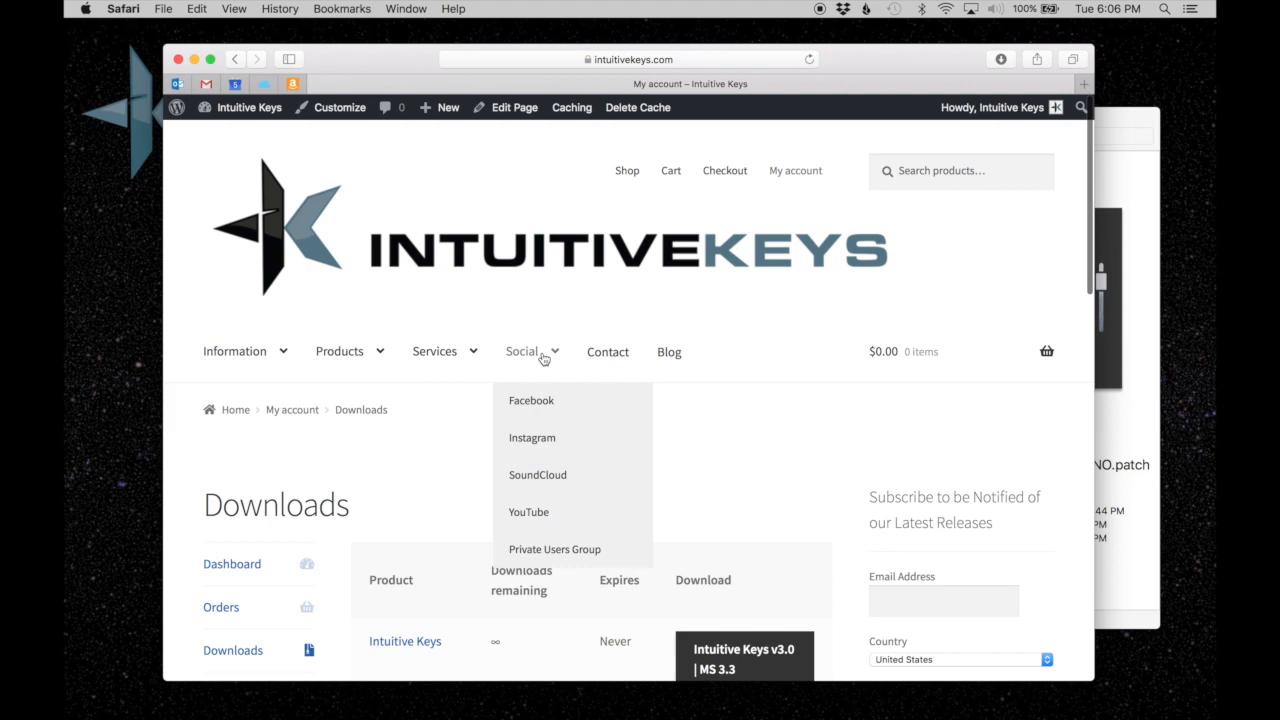
{"action": "left_click", "coordinate": [551, 553]}
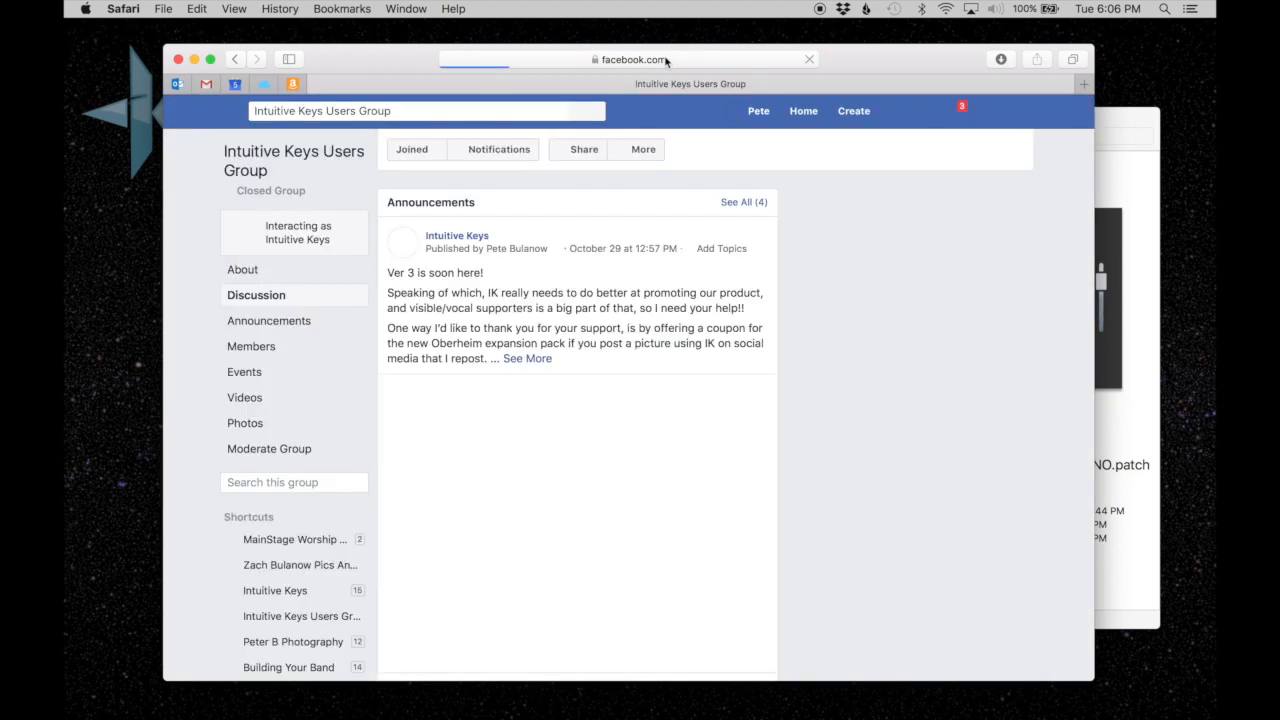